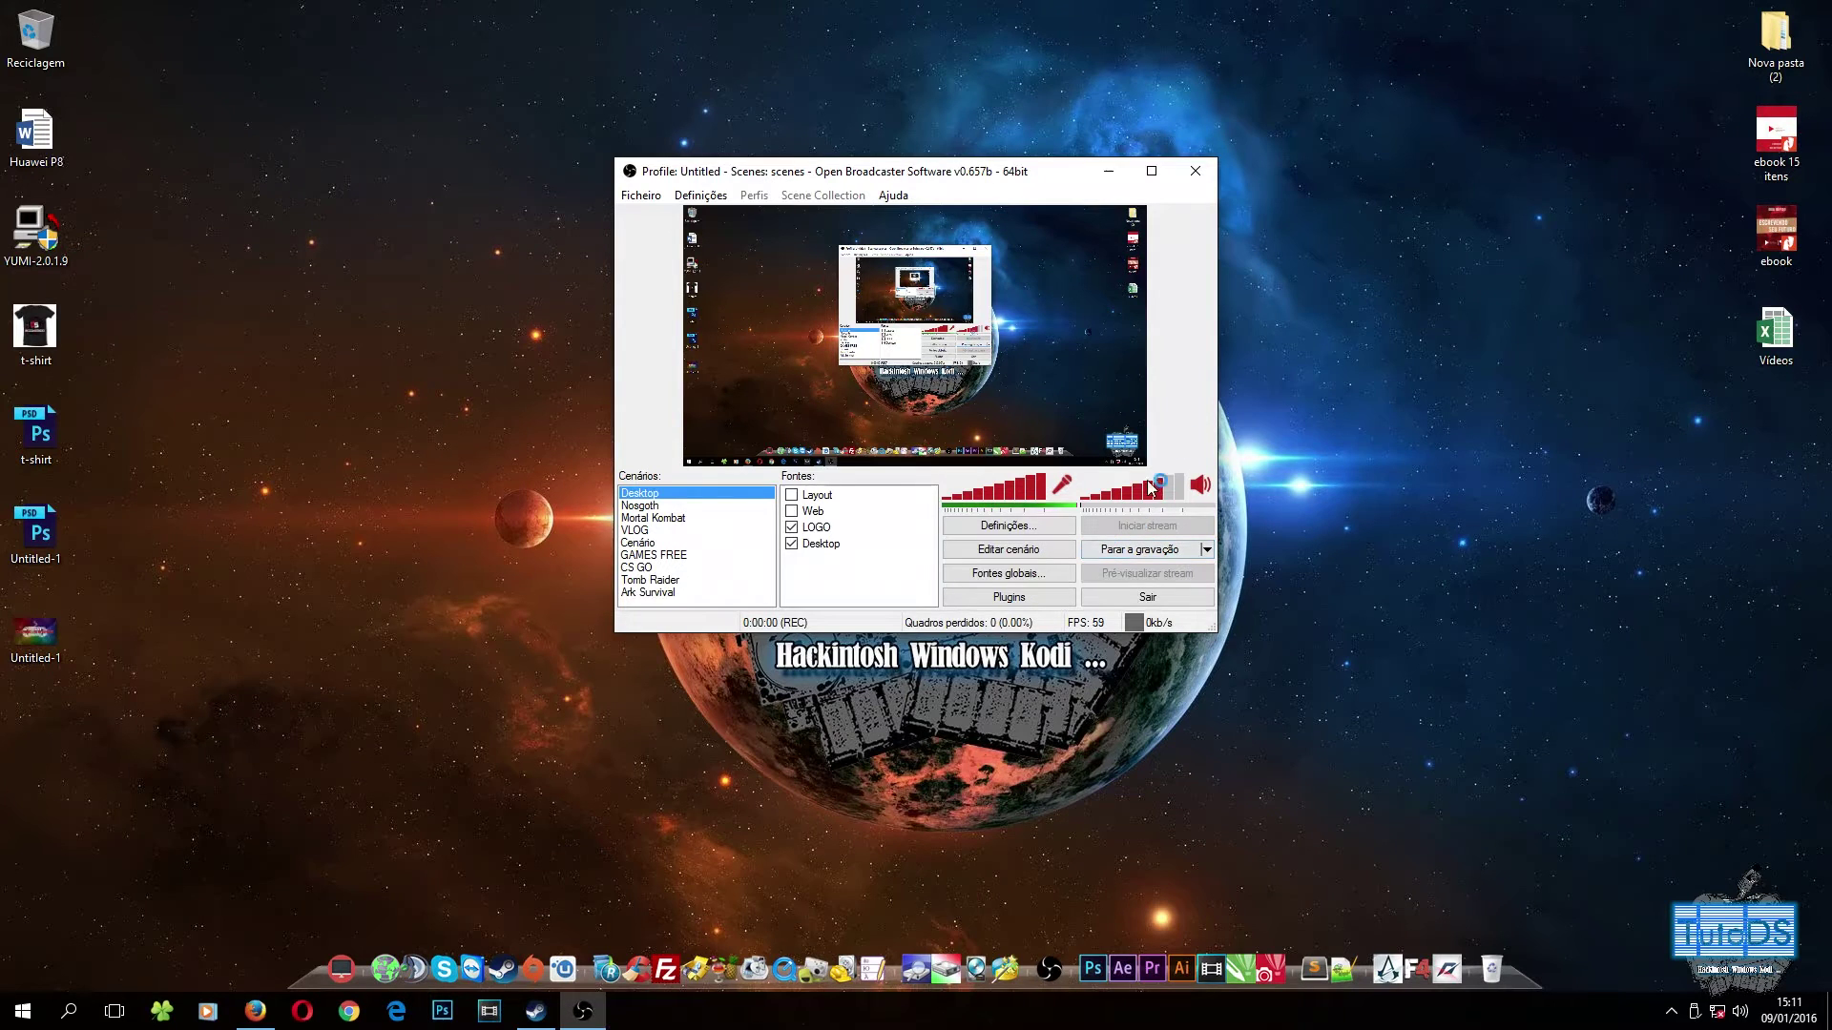
- Minimize OBS and open the 'Banner para download #3' PSD from the desktop in Photoshop
left_click(1107, 173)
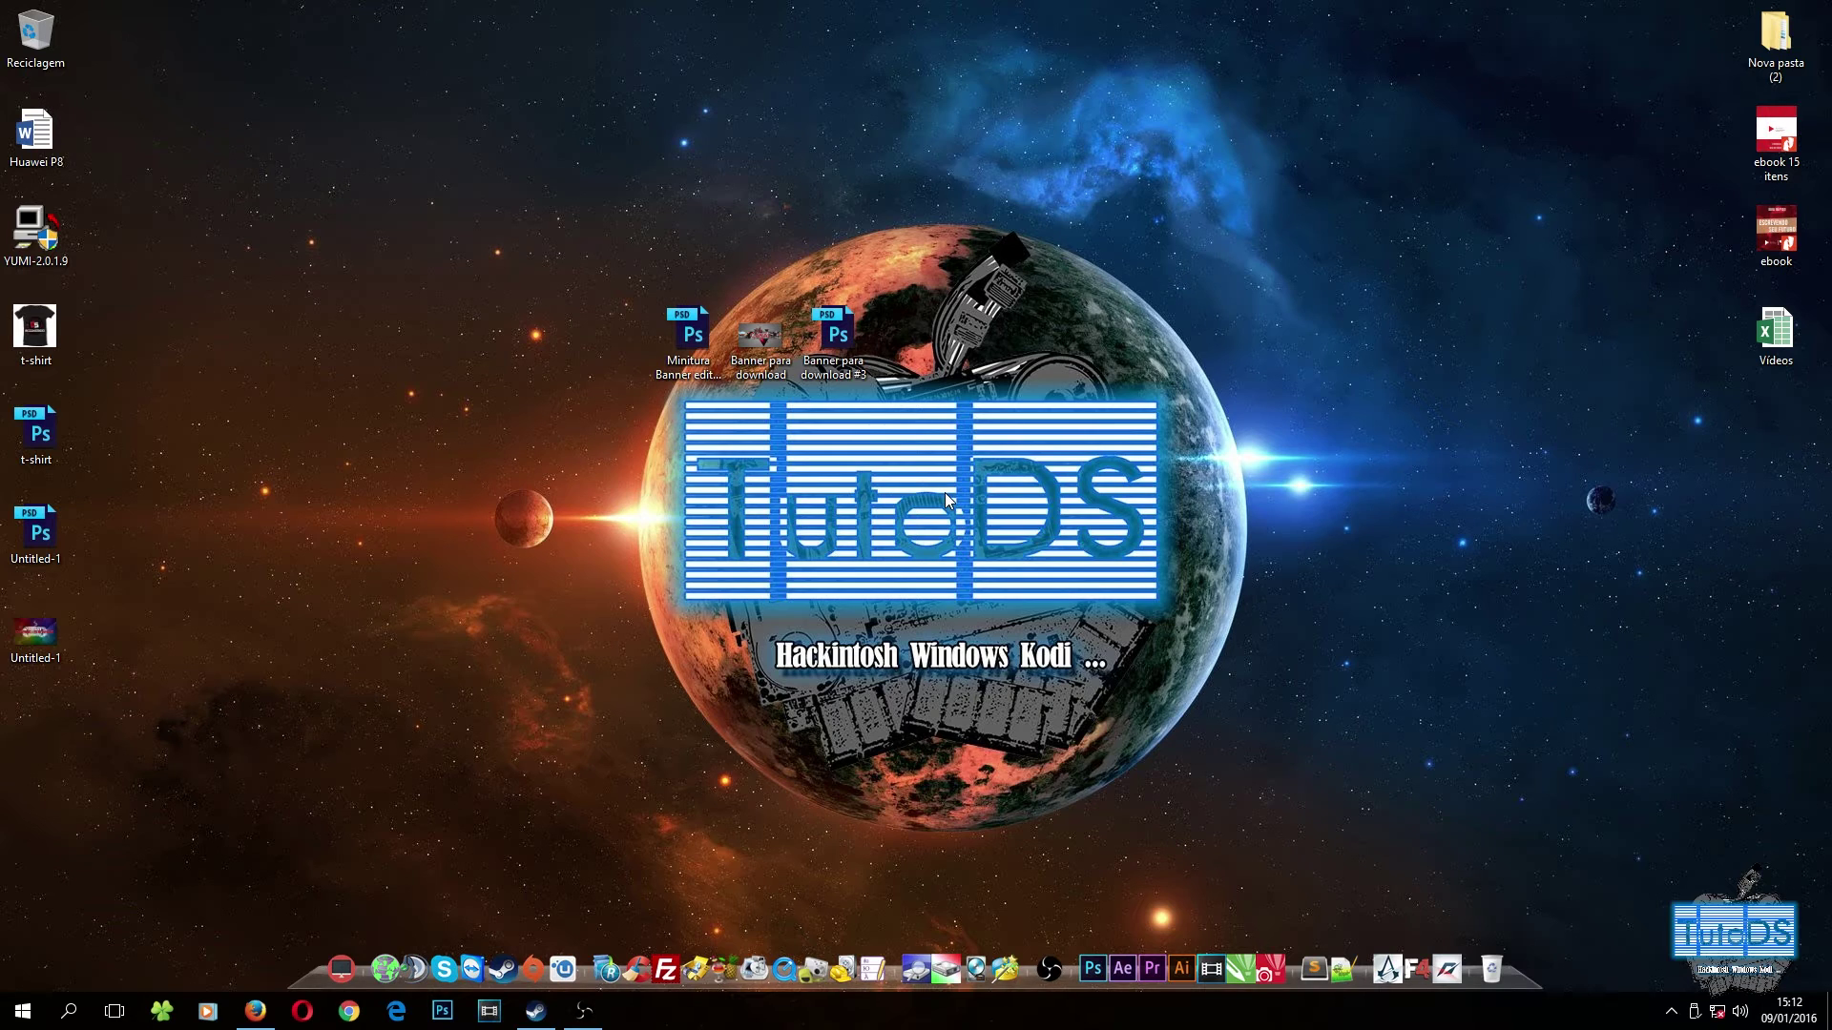
left_click(835, 338)
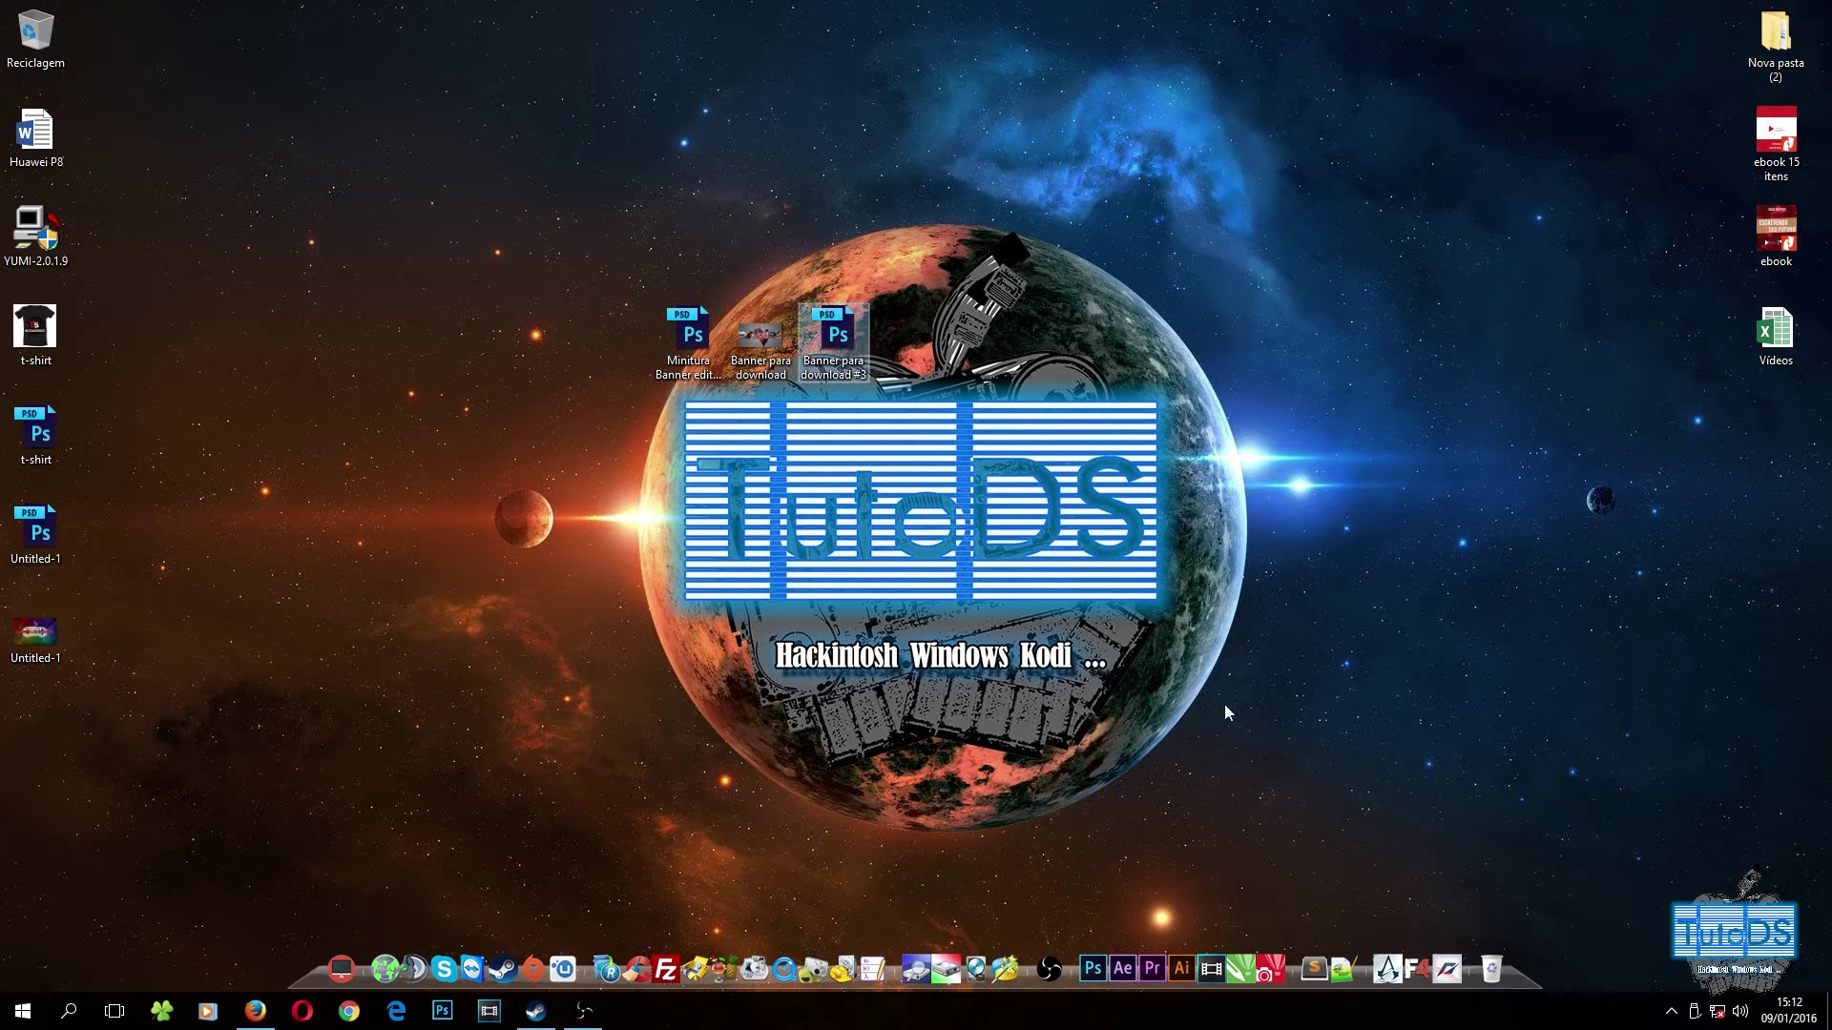
double_click(821, 327)
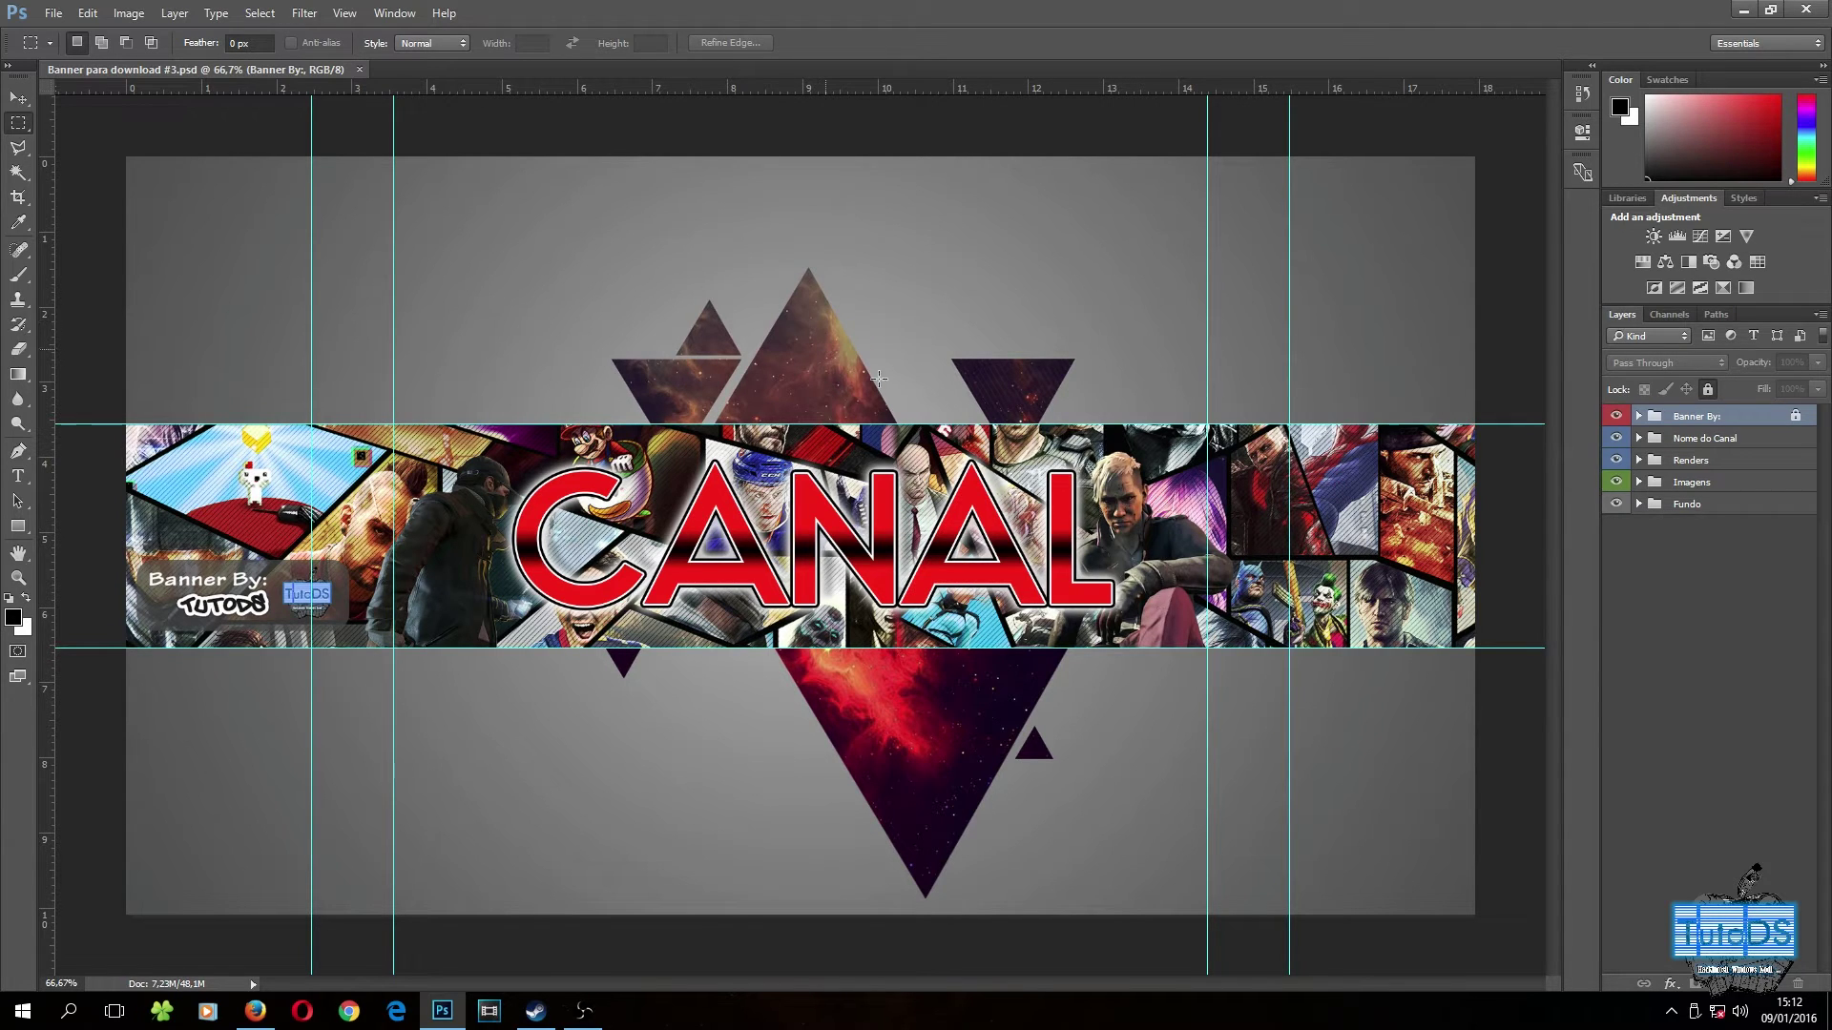
- Check the Fundo galaxy background, select the games_of_2012 layer, and hide the guides
left_click(1638, 503)
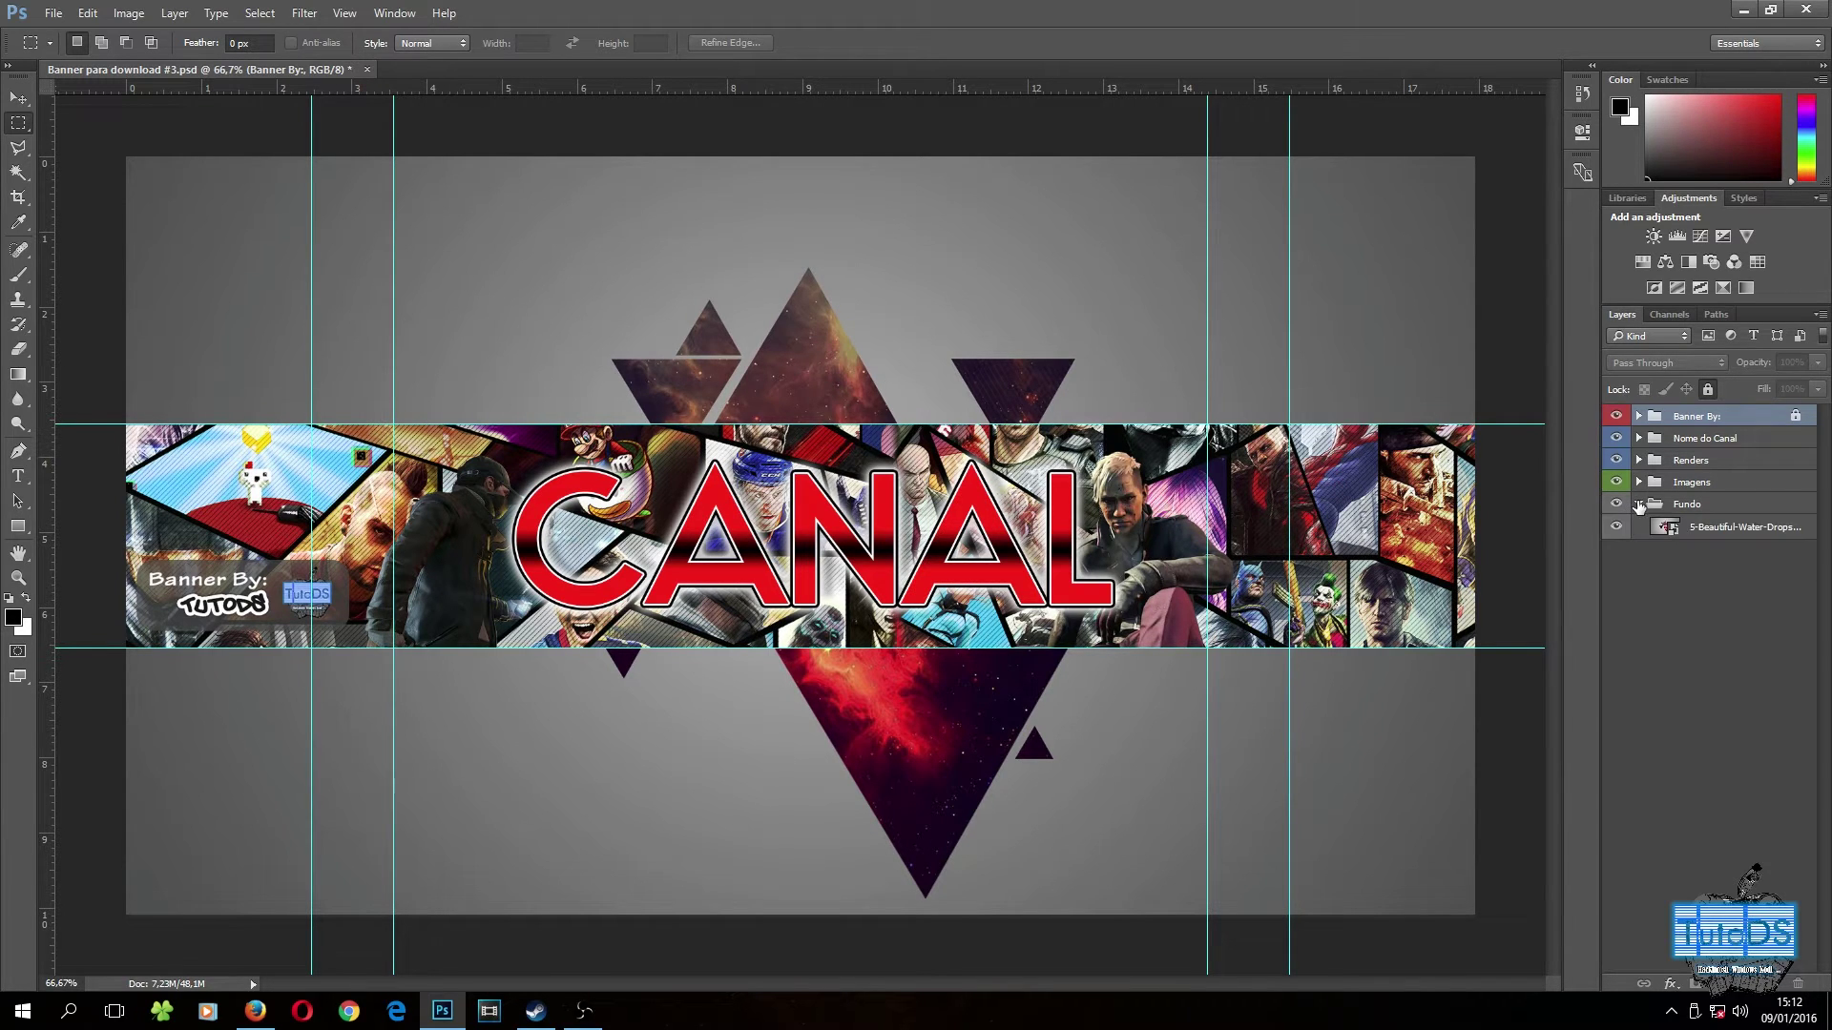
left_click(1616, 504)
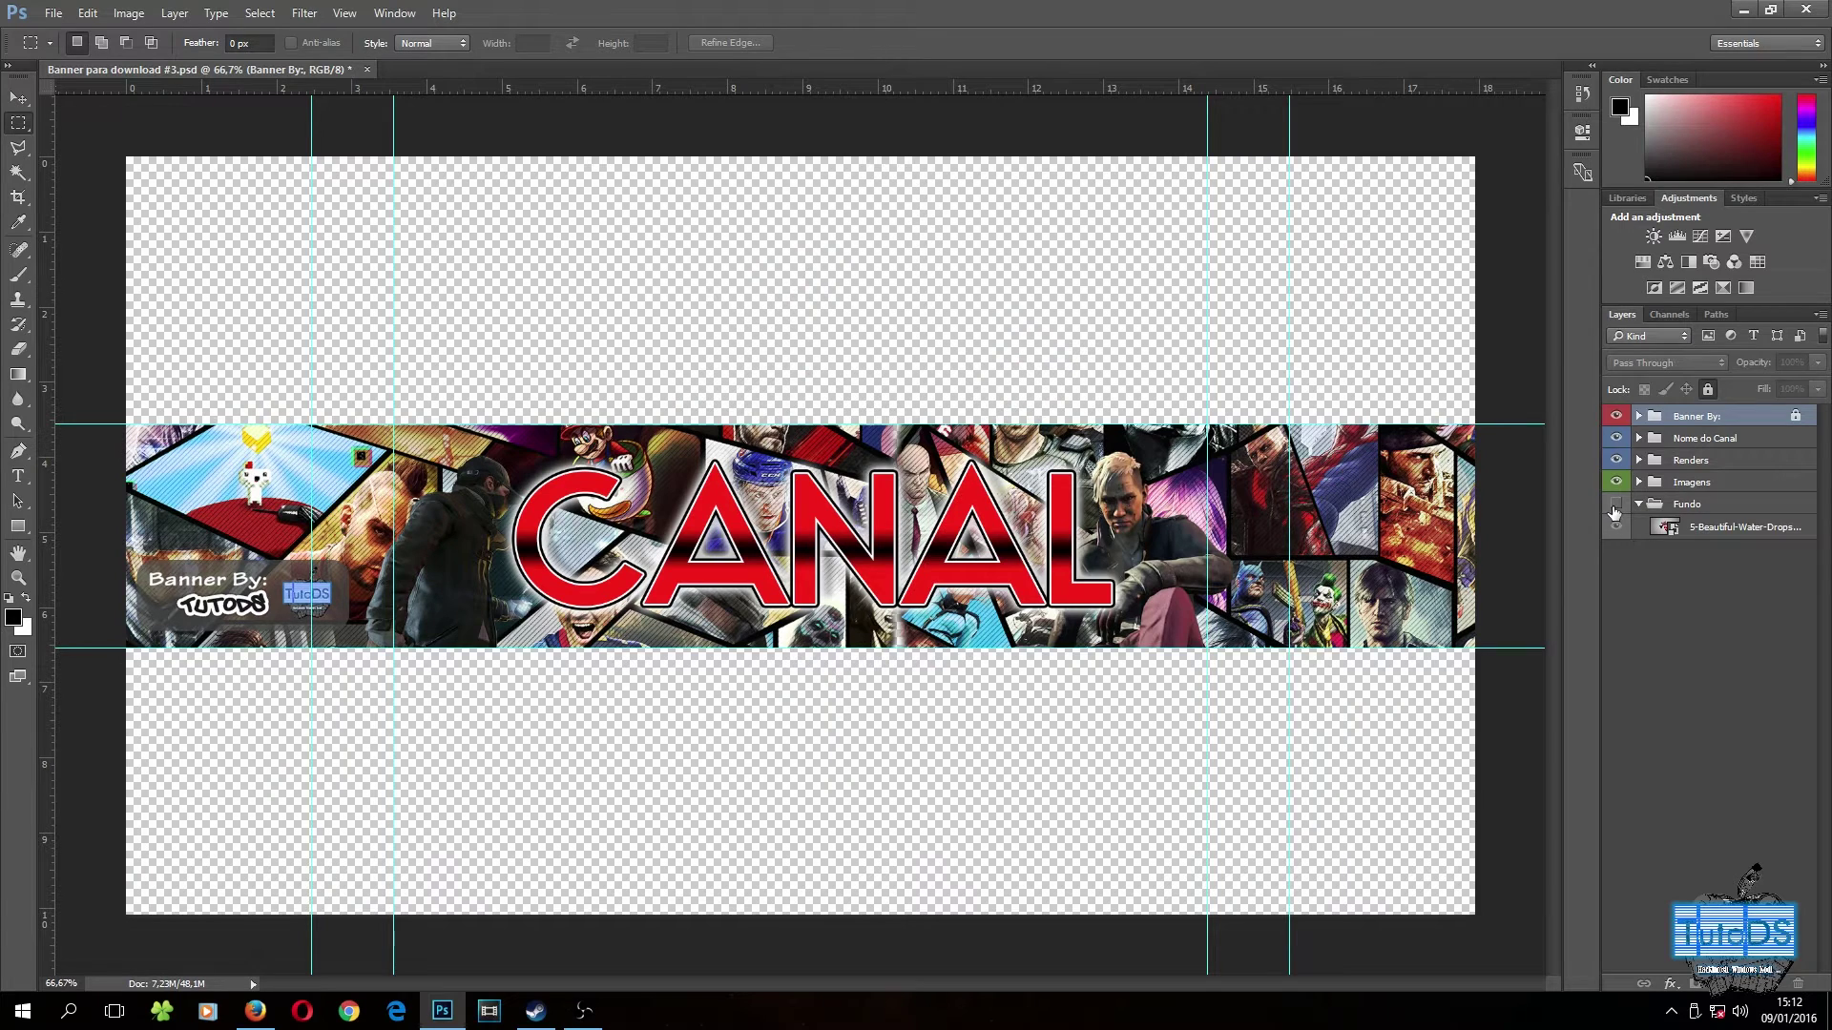
left_click(1615, 503)
left_click(1660, 504)
left_click(1638, 482)
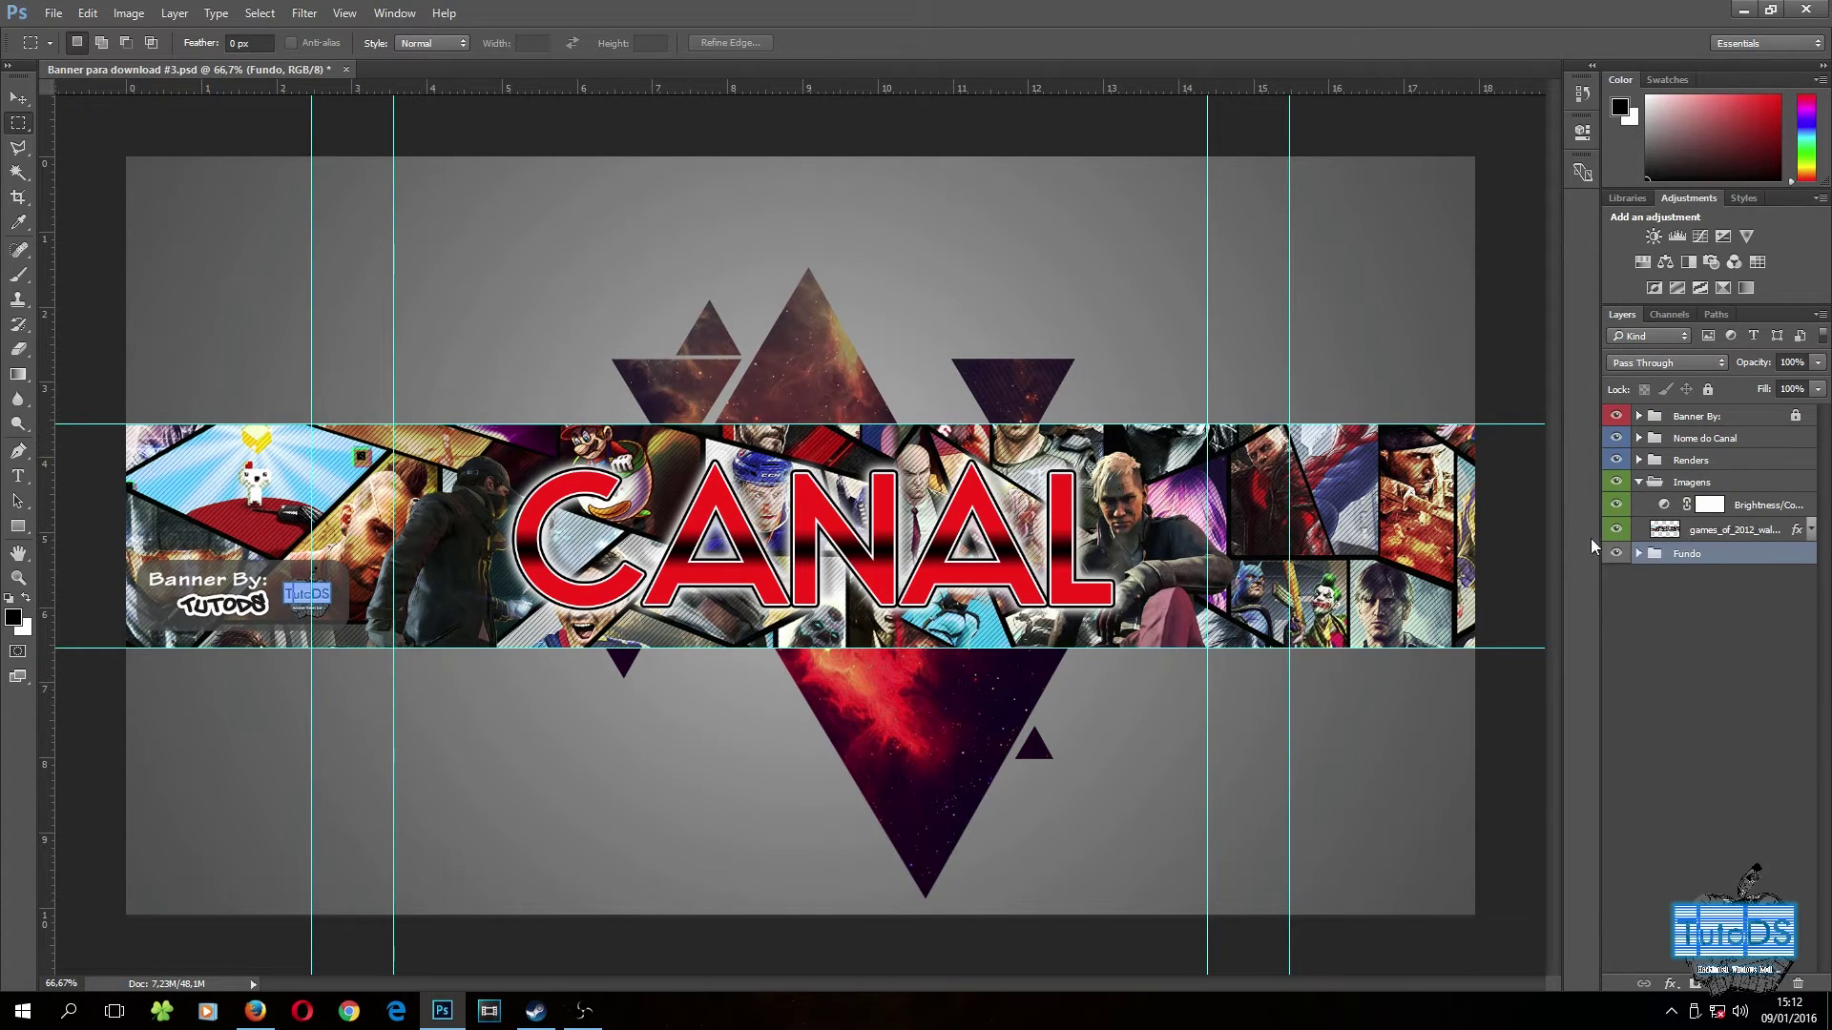
left_click(1711, 530)
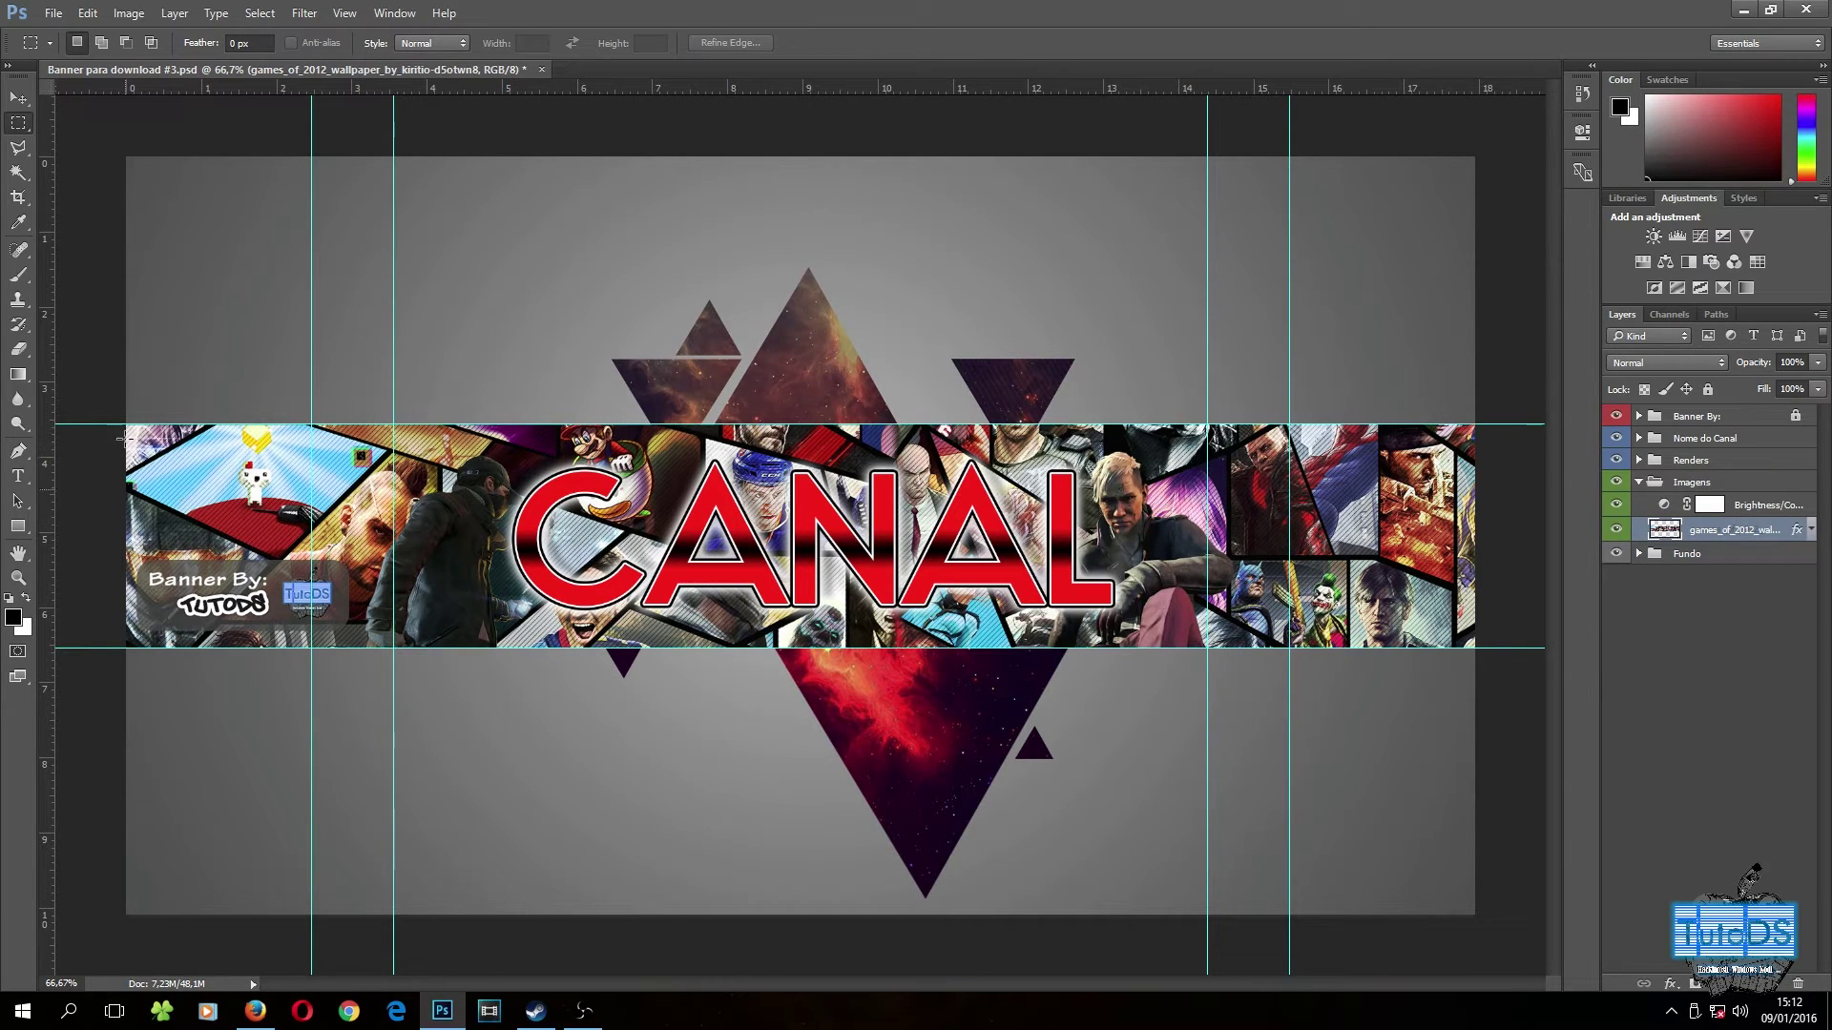
left_click(19, 98)
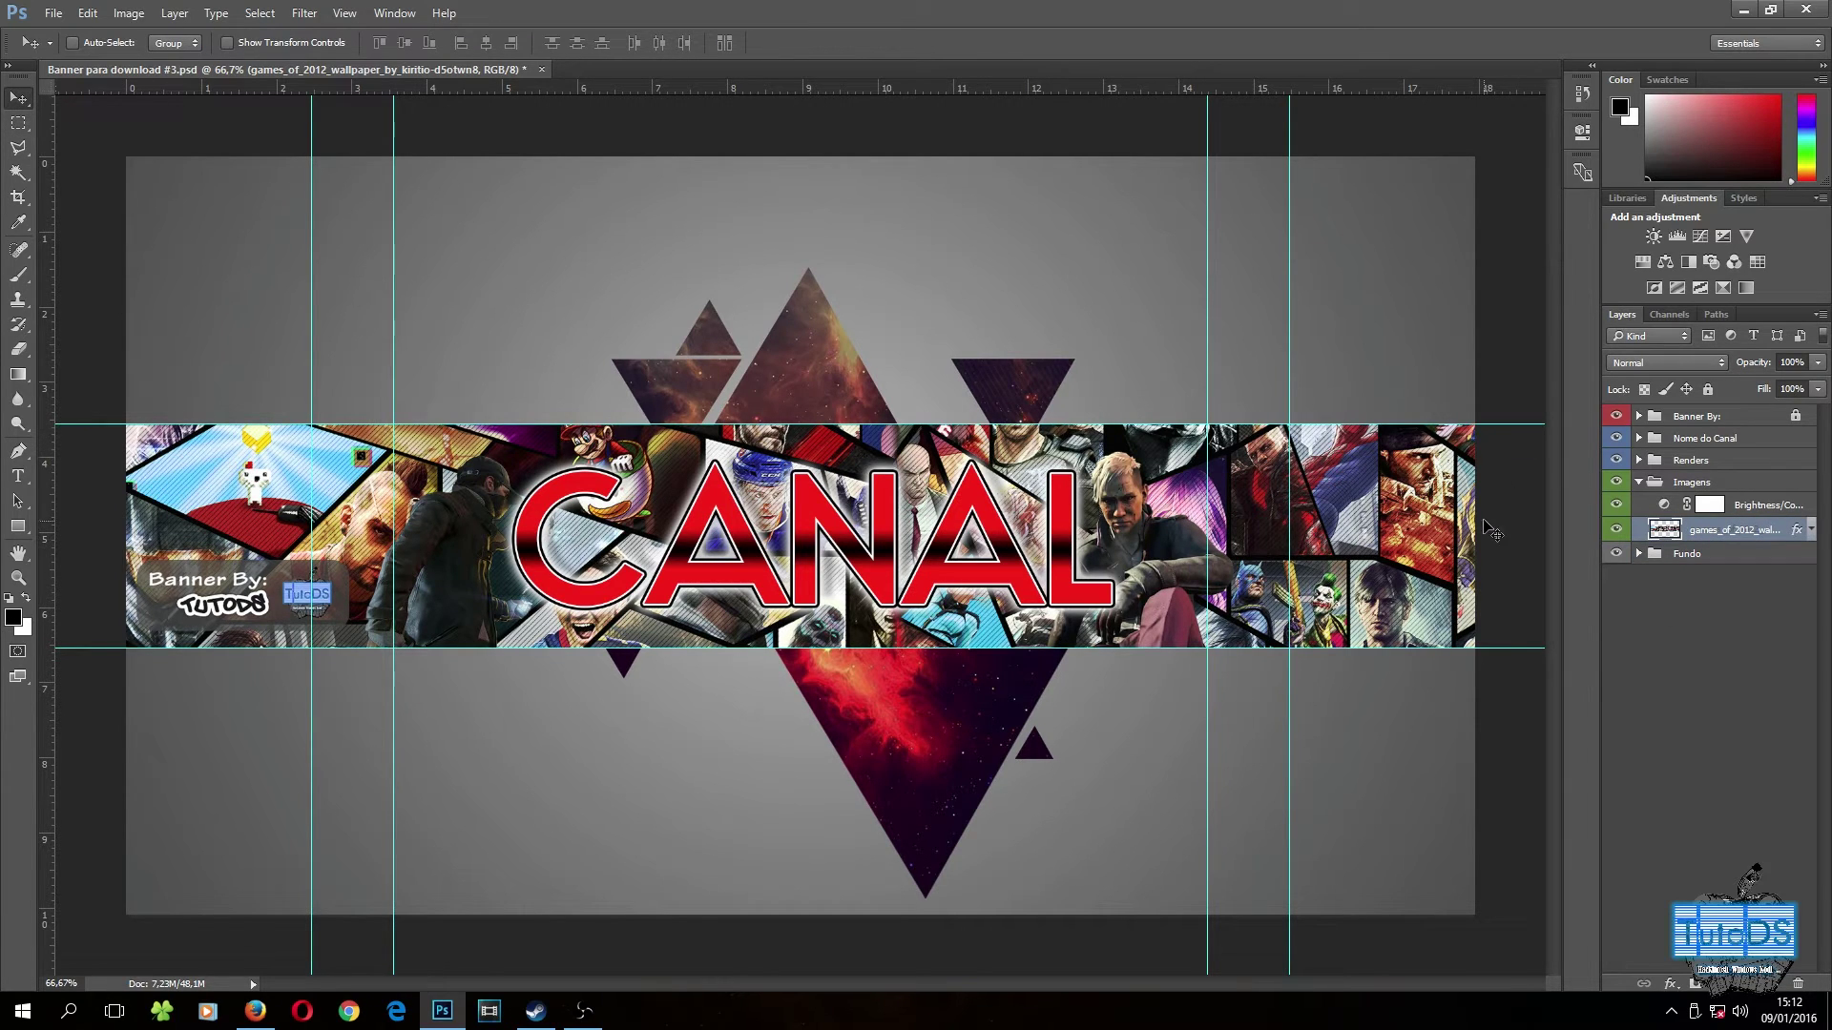
key("ctrl+semicolon")
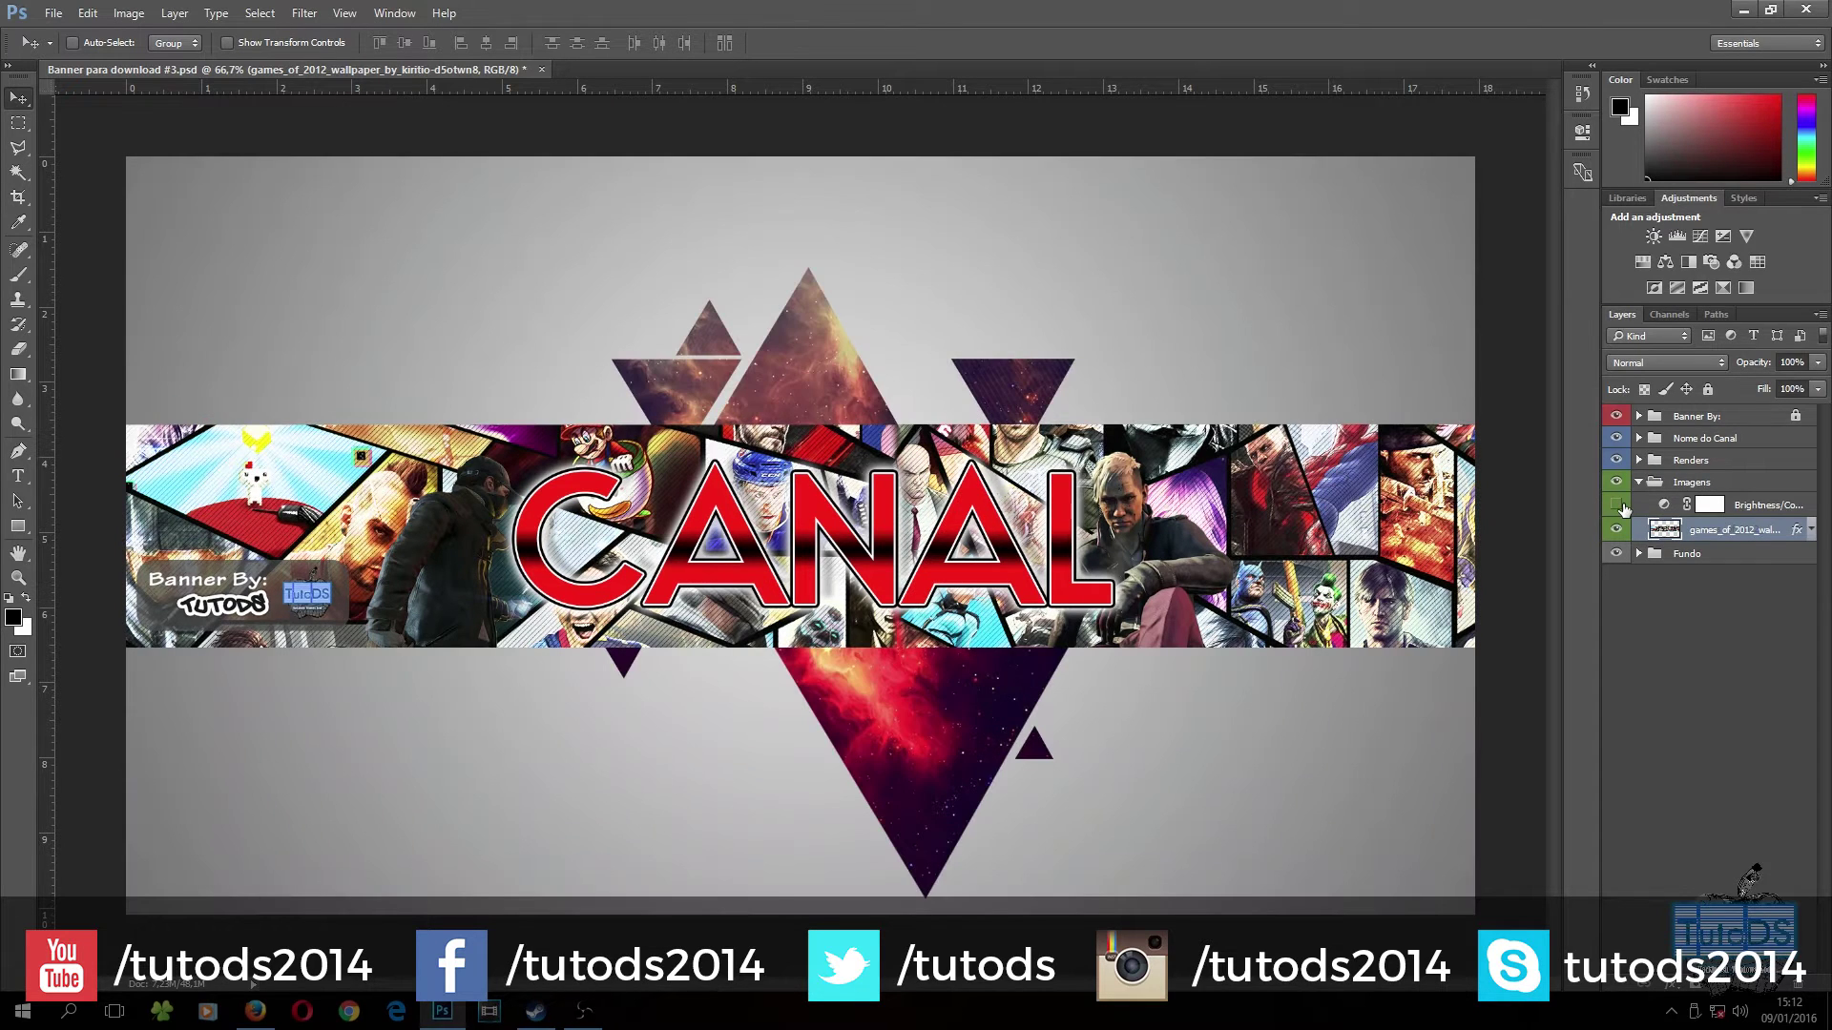
- Test and release the Brightness/Contrast clipping mask, keep it visible, and collapse Imagens
left_click(1617, 505)
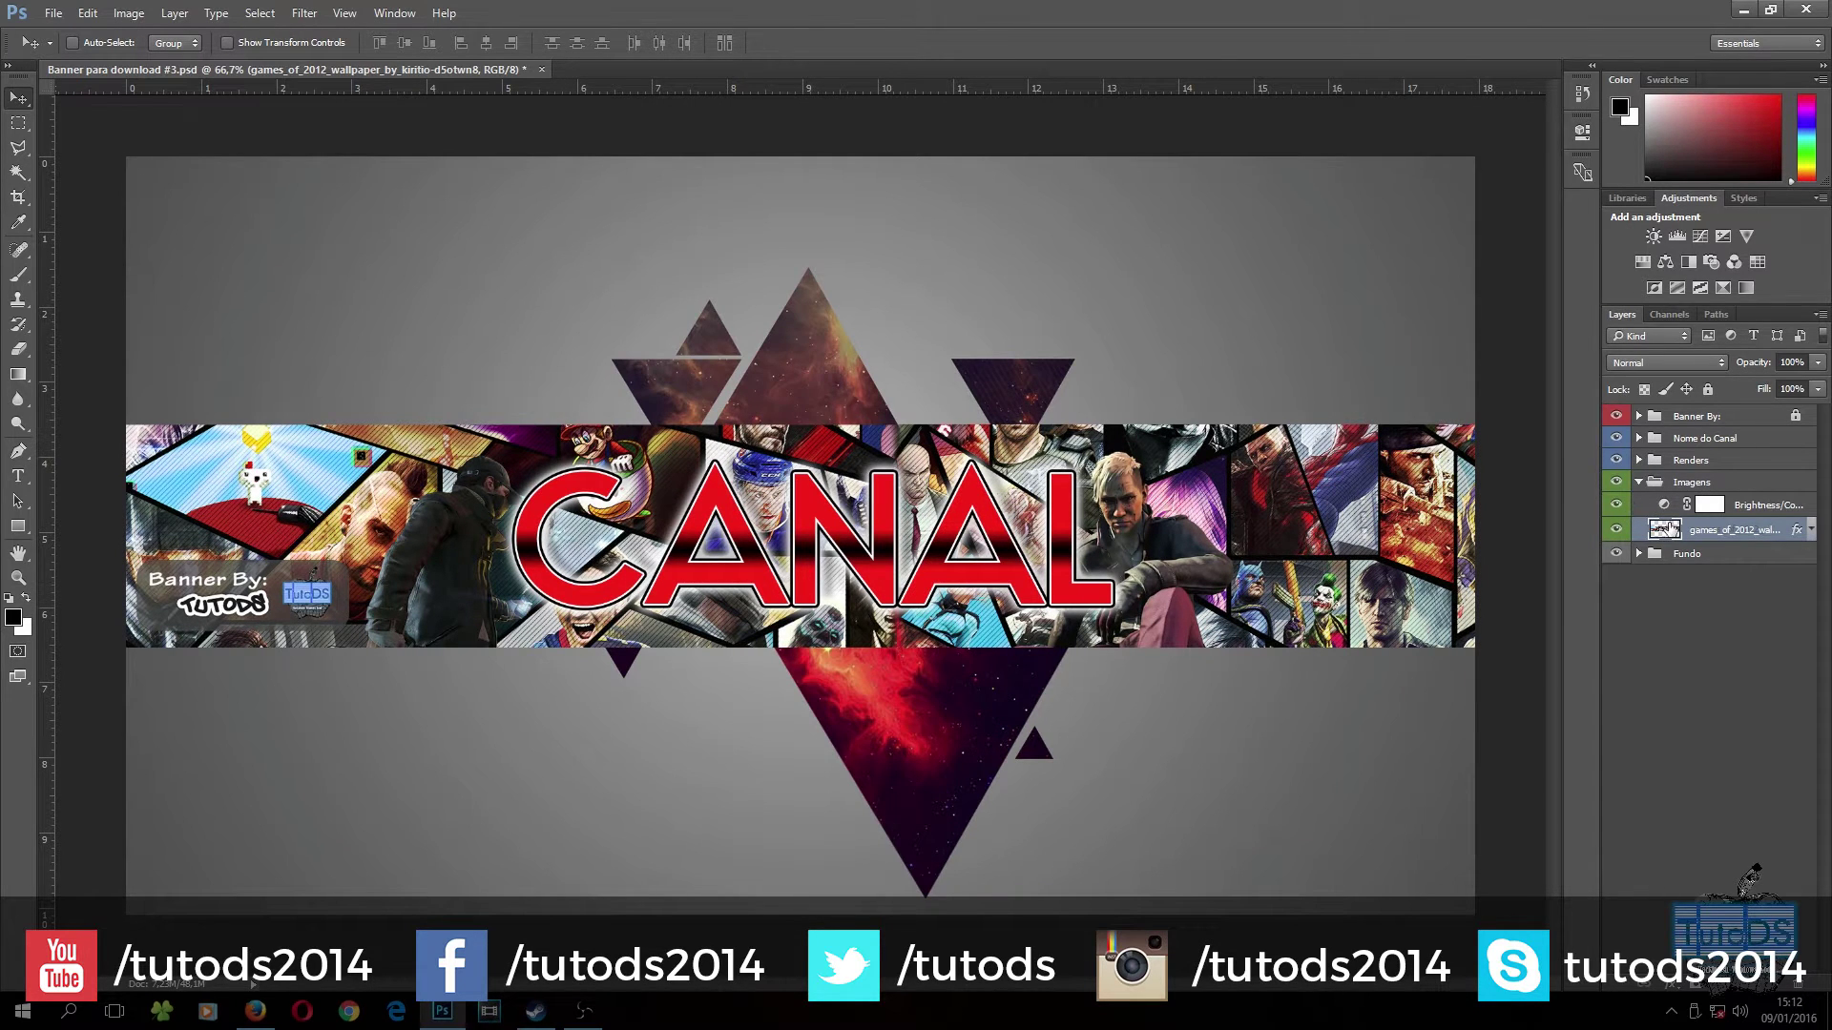
left_click(1647, 510, "alt")
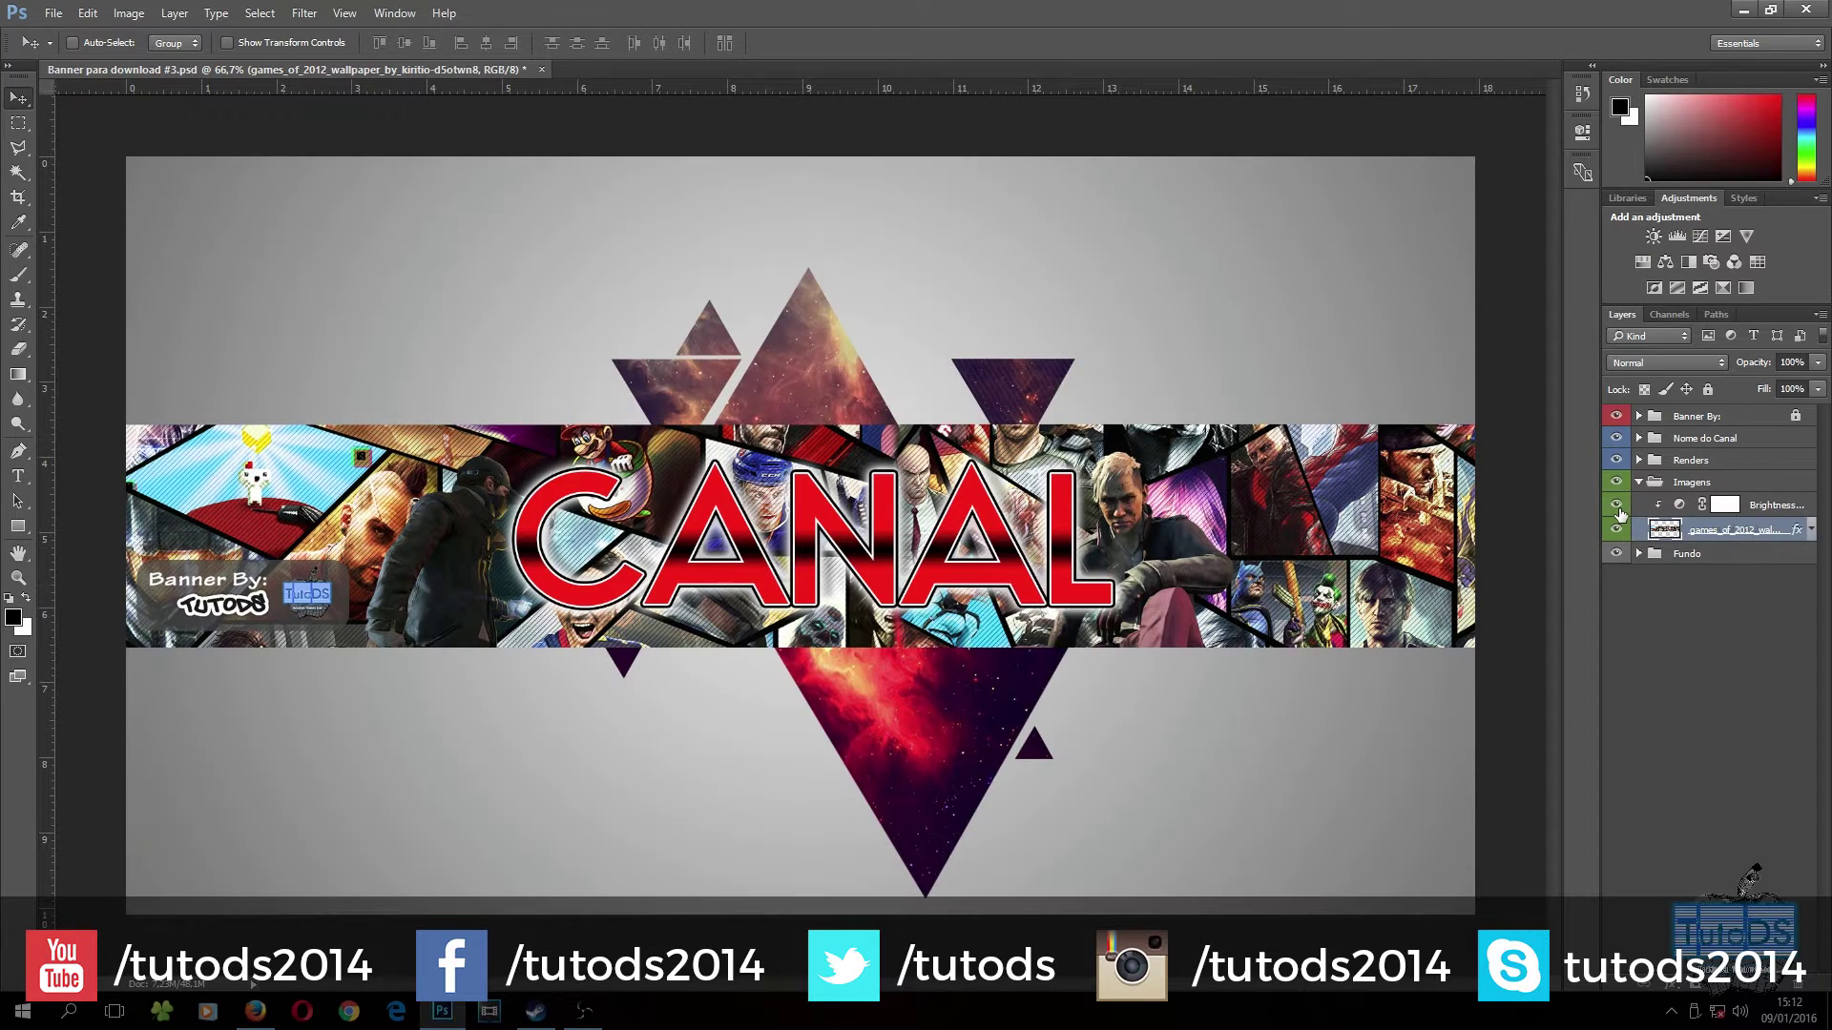
left_click(1684, 511)
left_click(1679, 518, "alt")
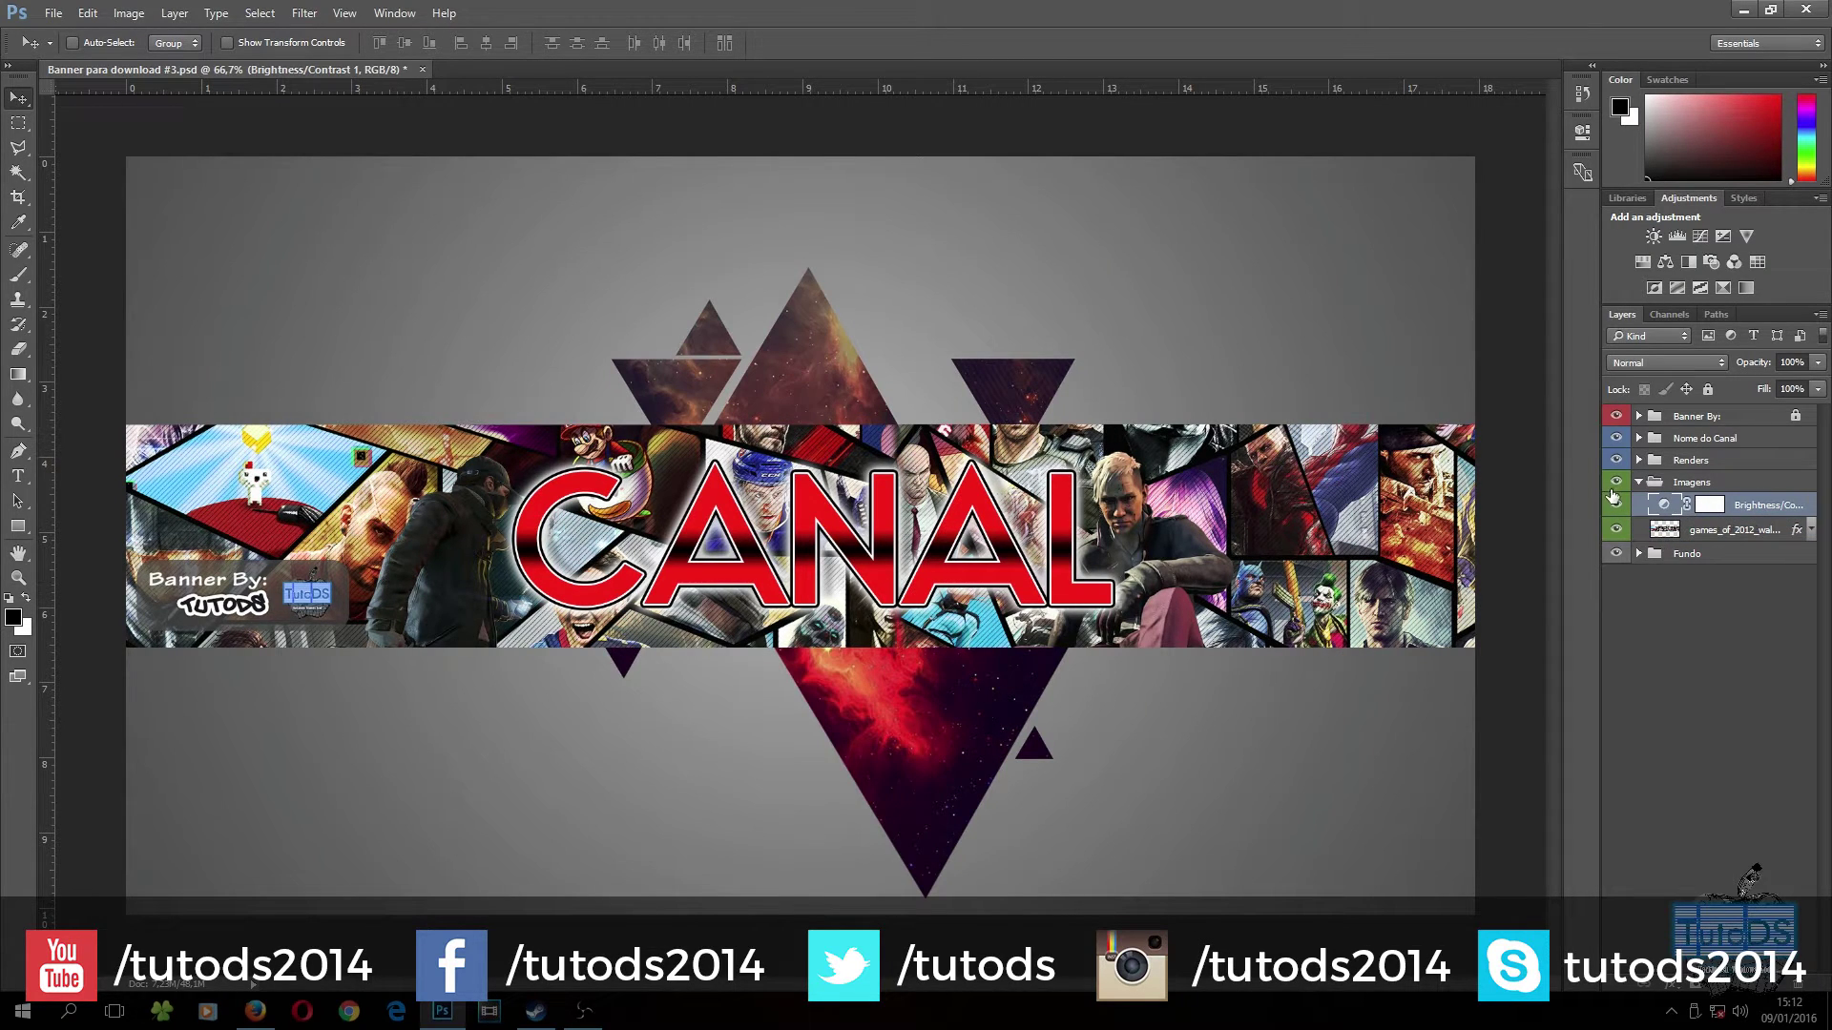
left_click(1617, 505)
left_click(1617, 506)
left_click(1637, 482)
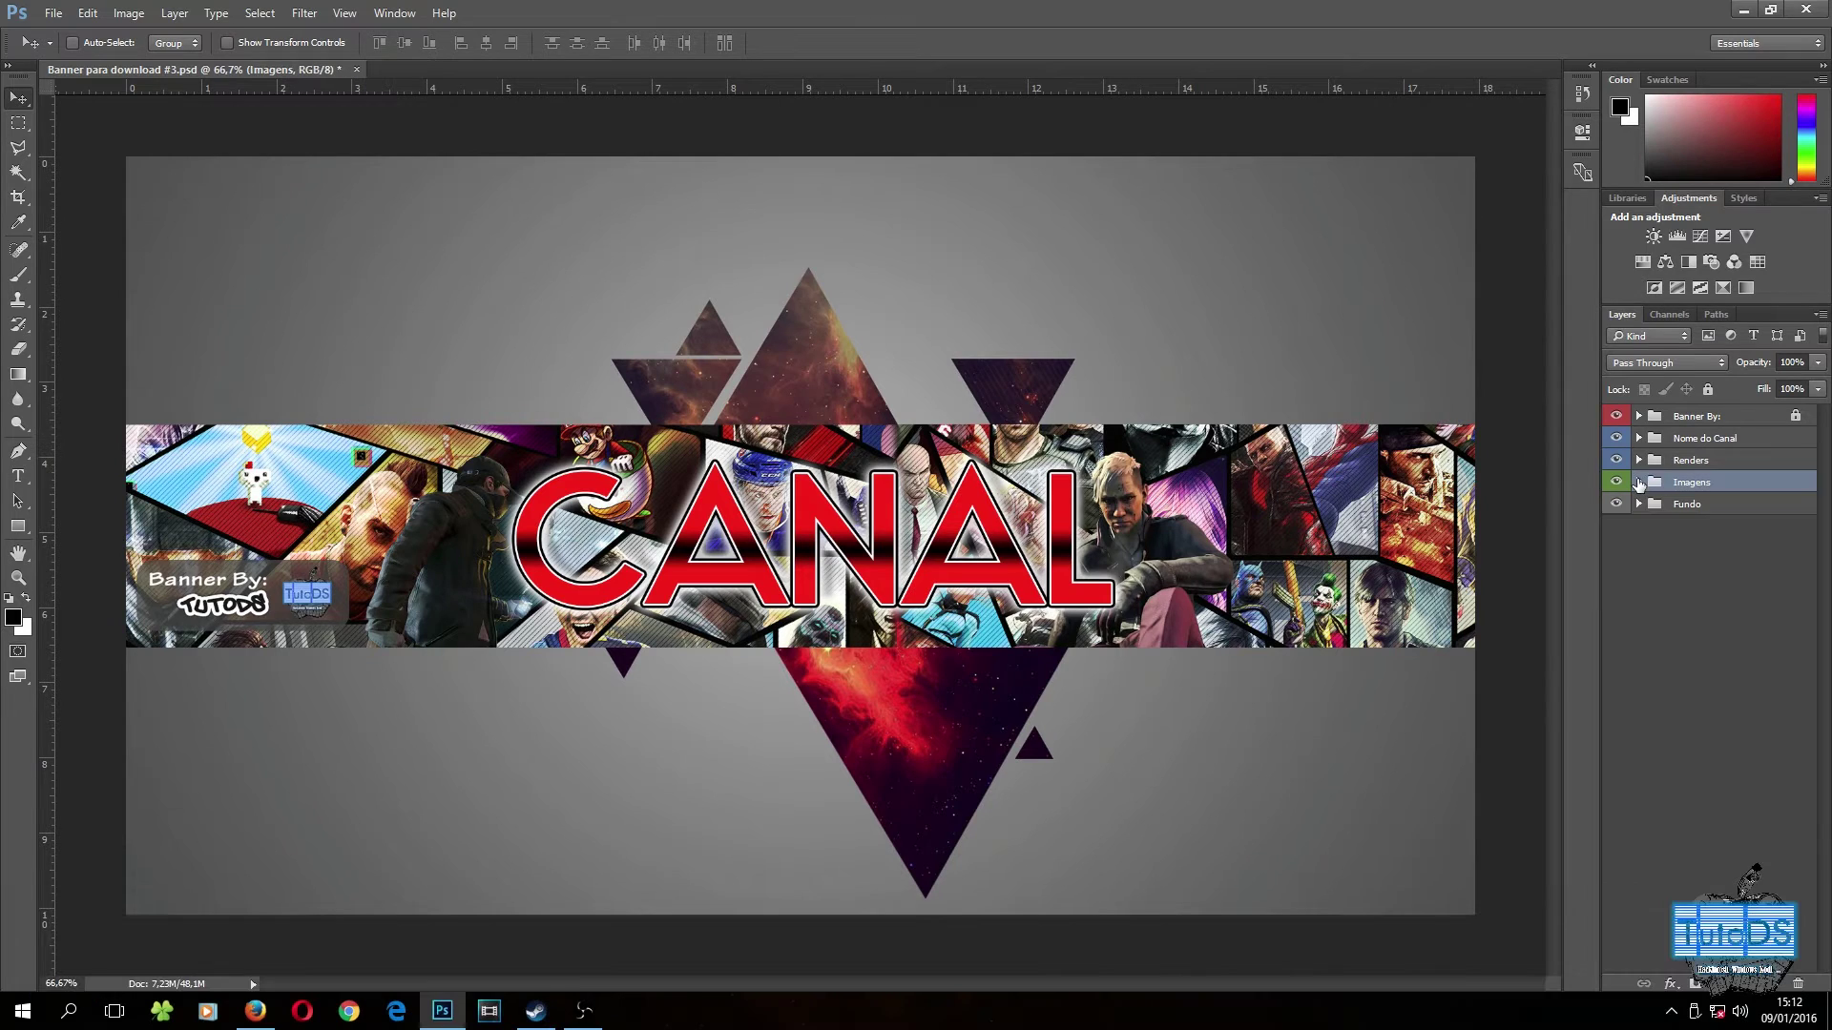
left_click(1639, 461)
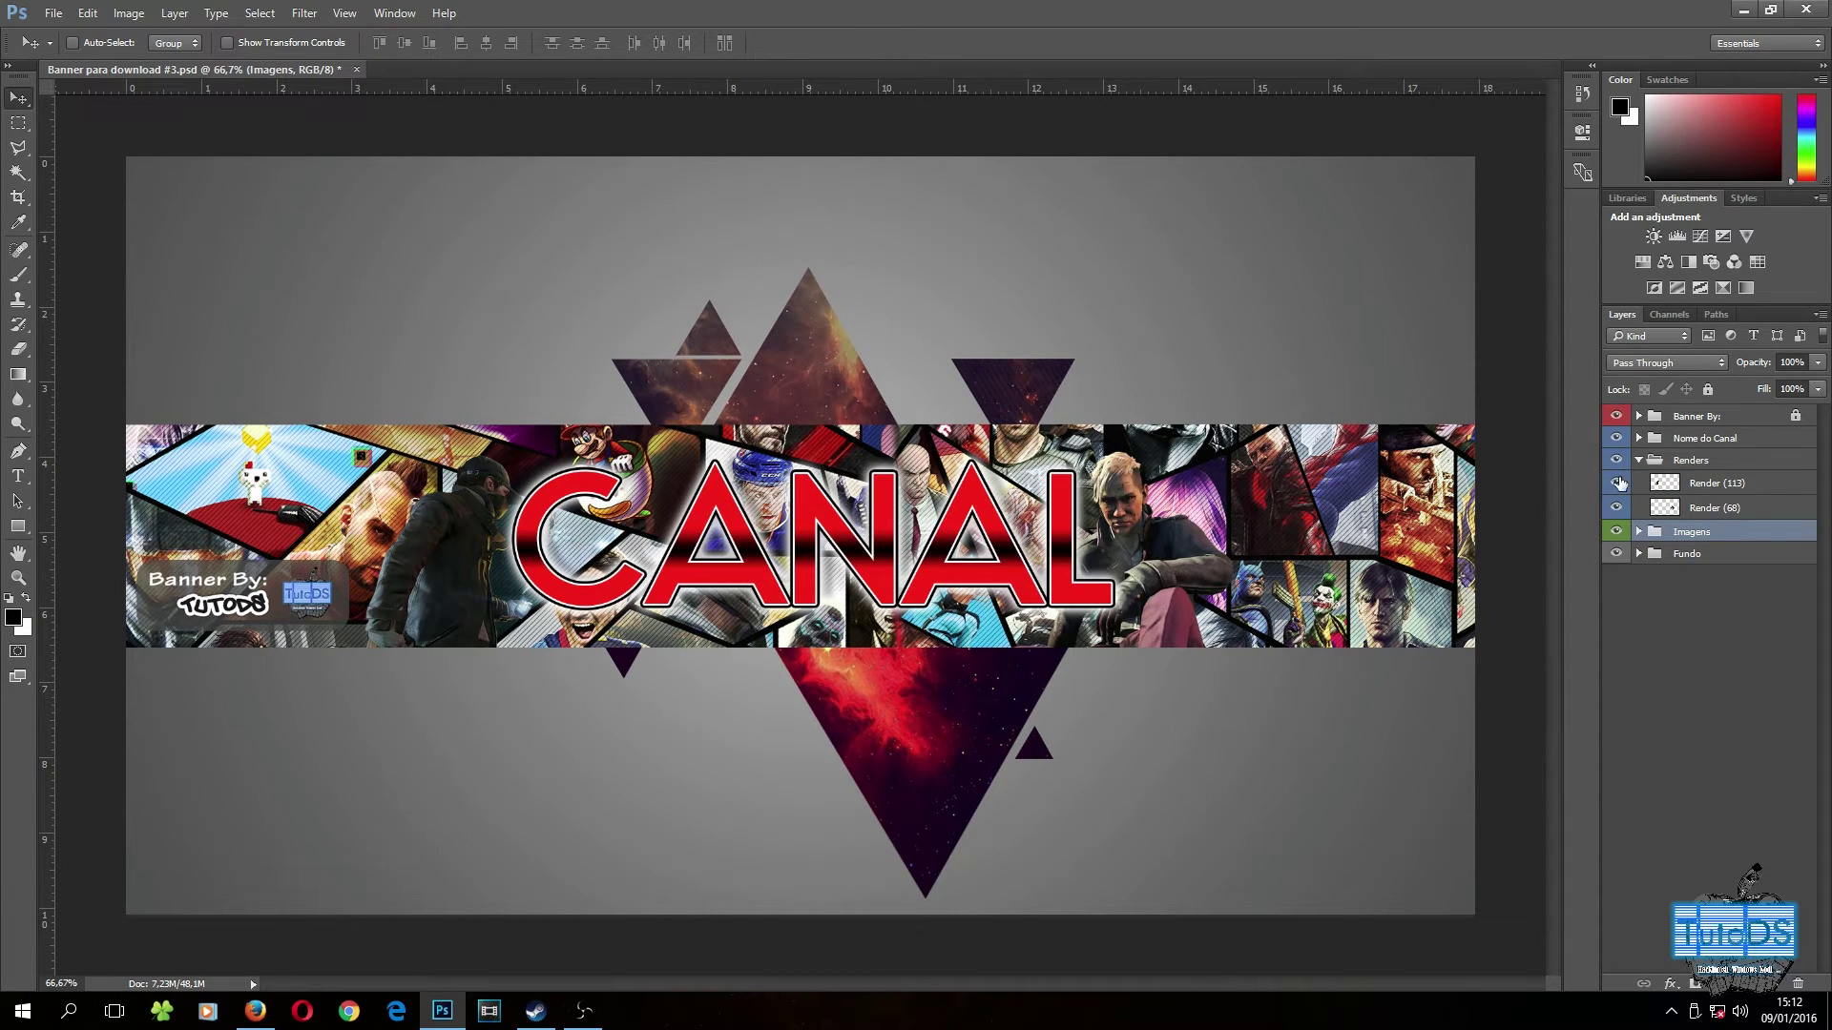
left_click(1615, 438)
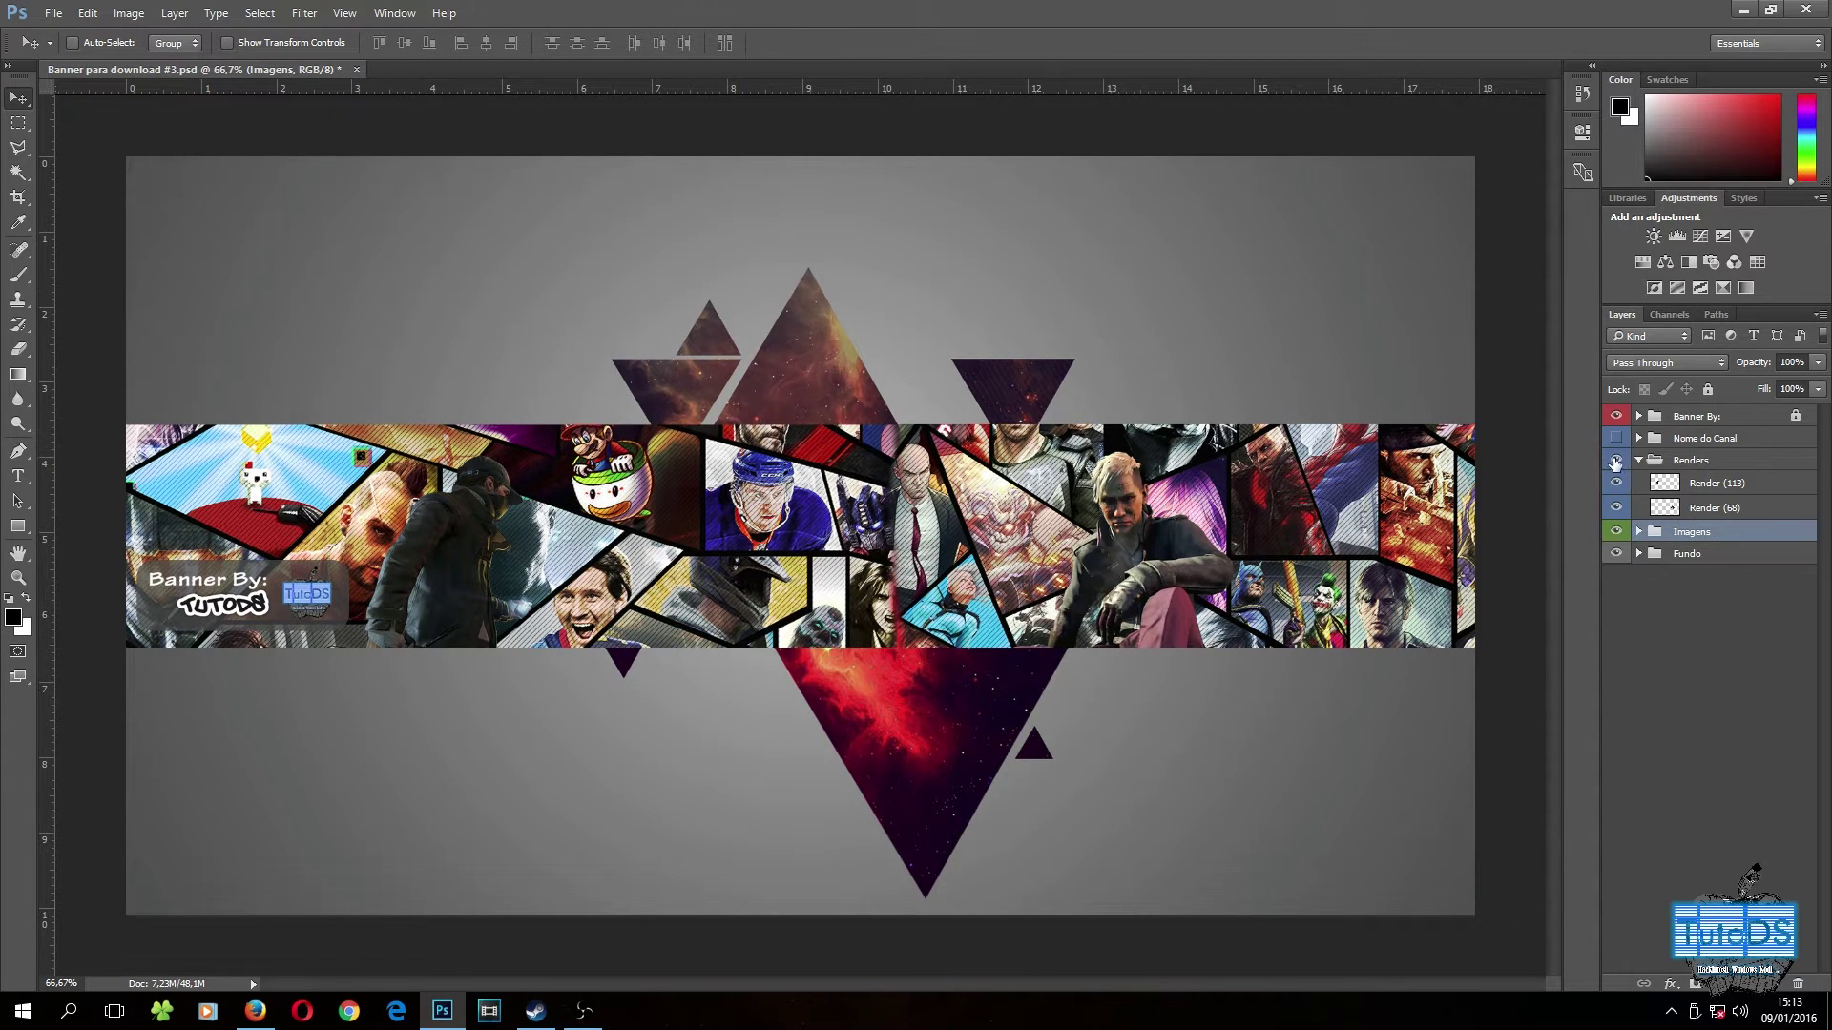
left_click(1635, 464)
left_click(1637, 460)
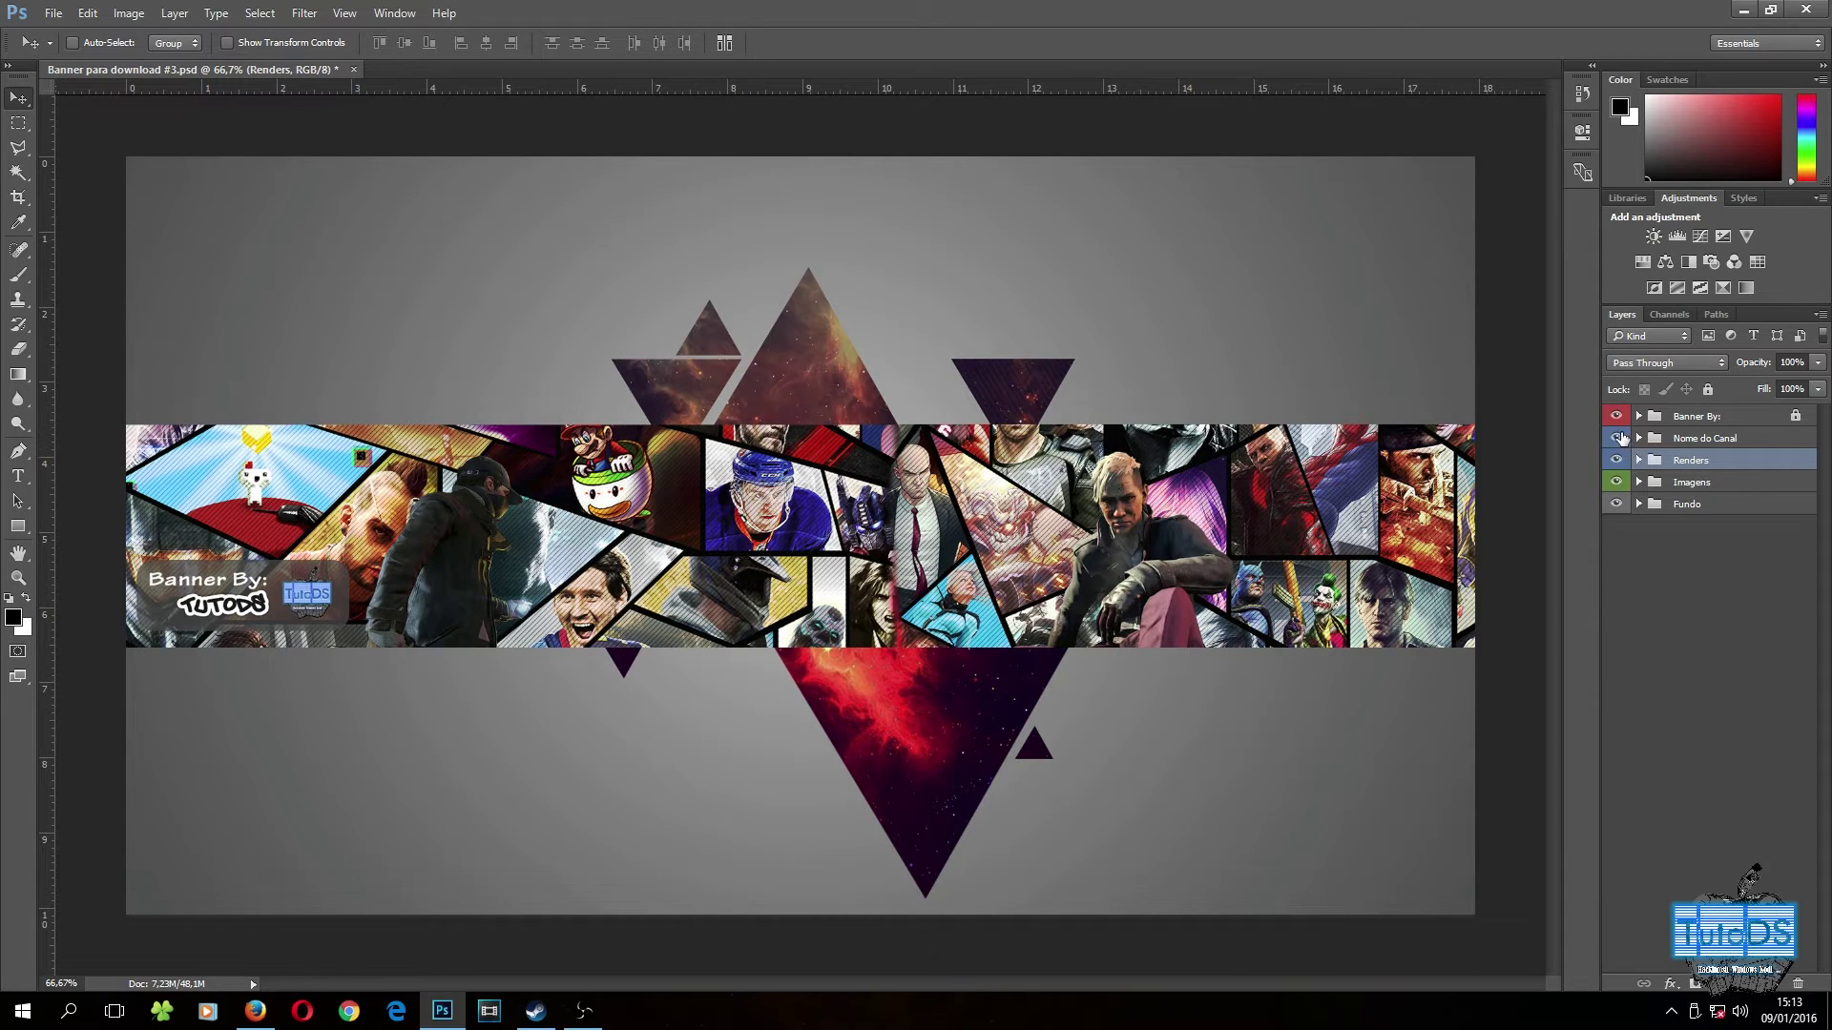
left_click(1615, 438)
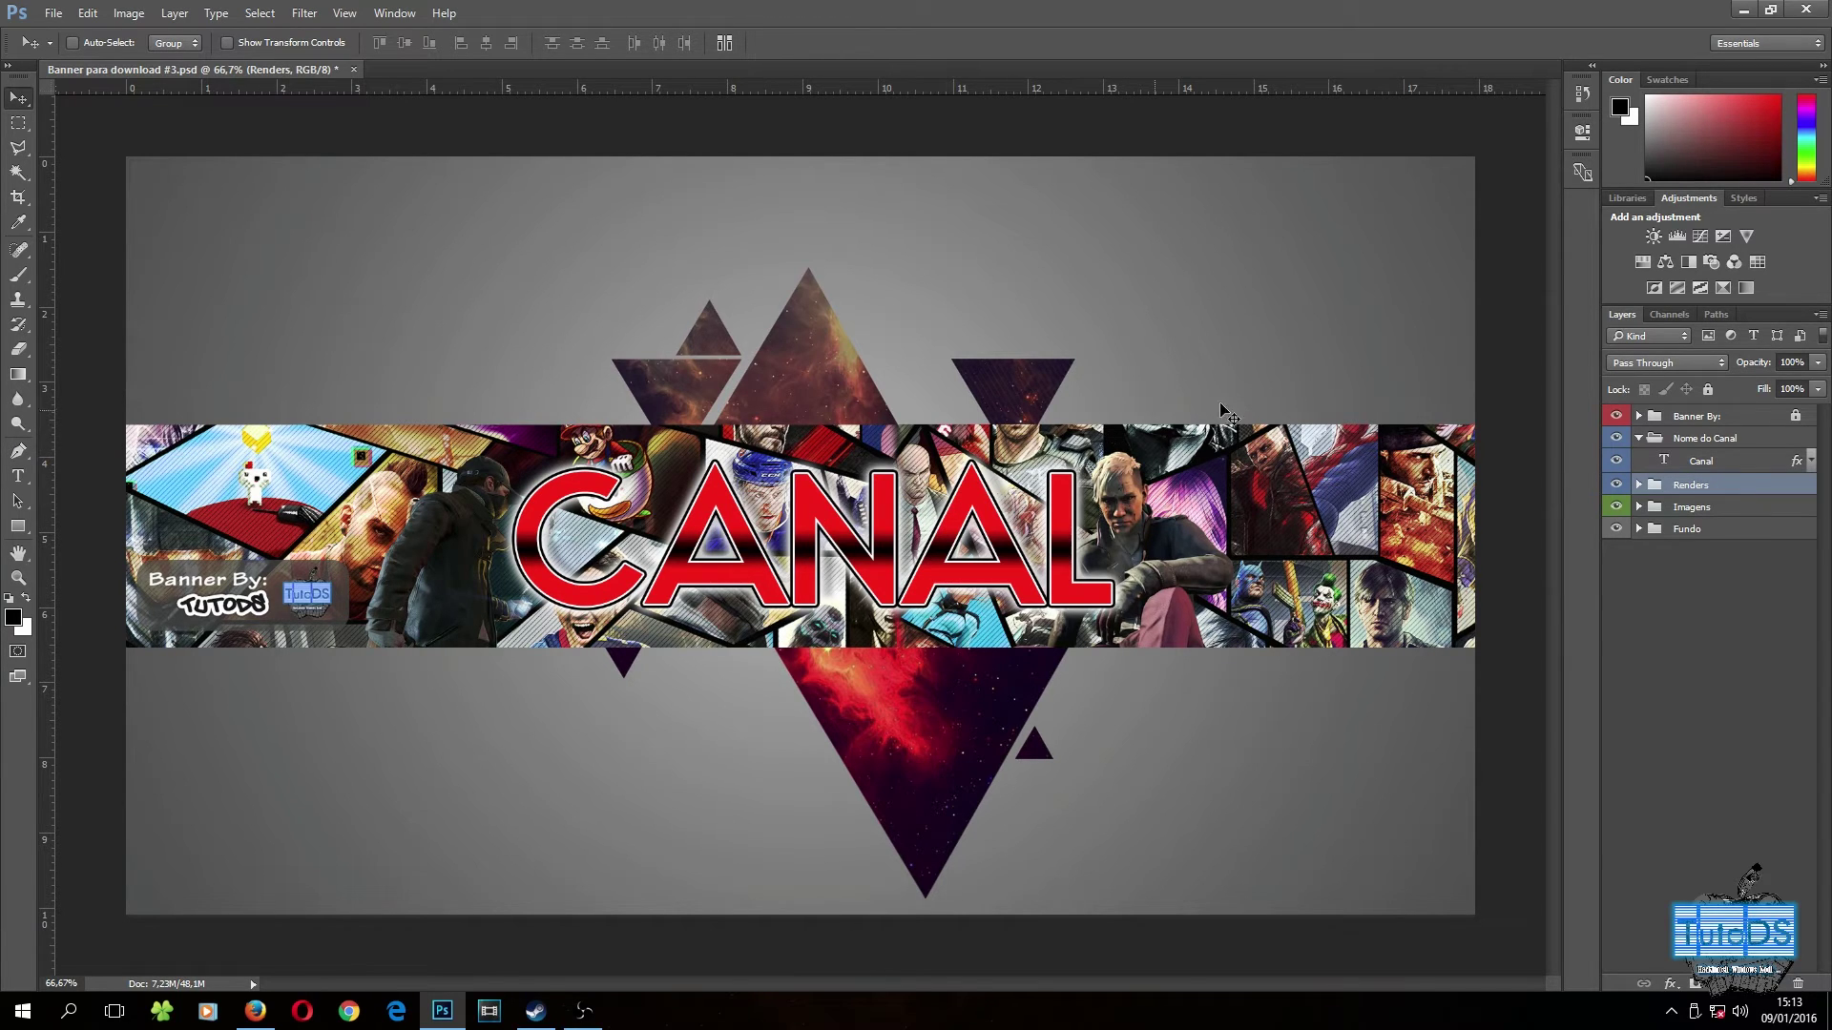
- Collapse the Nome do Canal and Banner By groups and enlarge the Color panel
left_click(1660, 438)
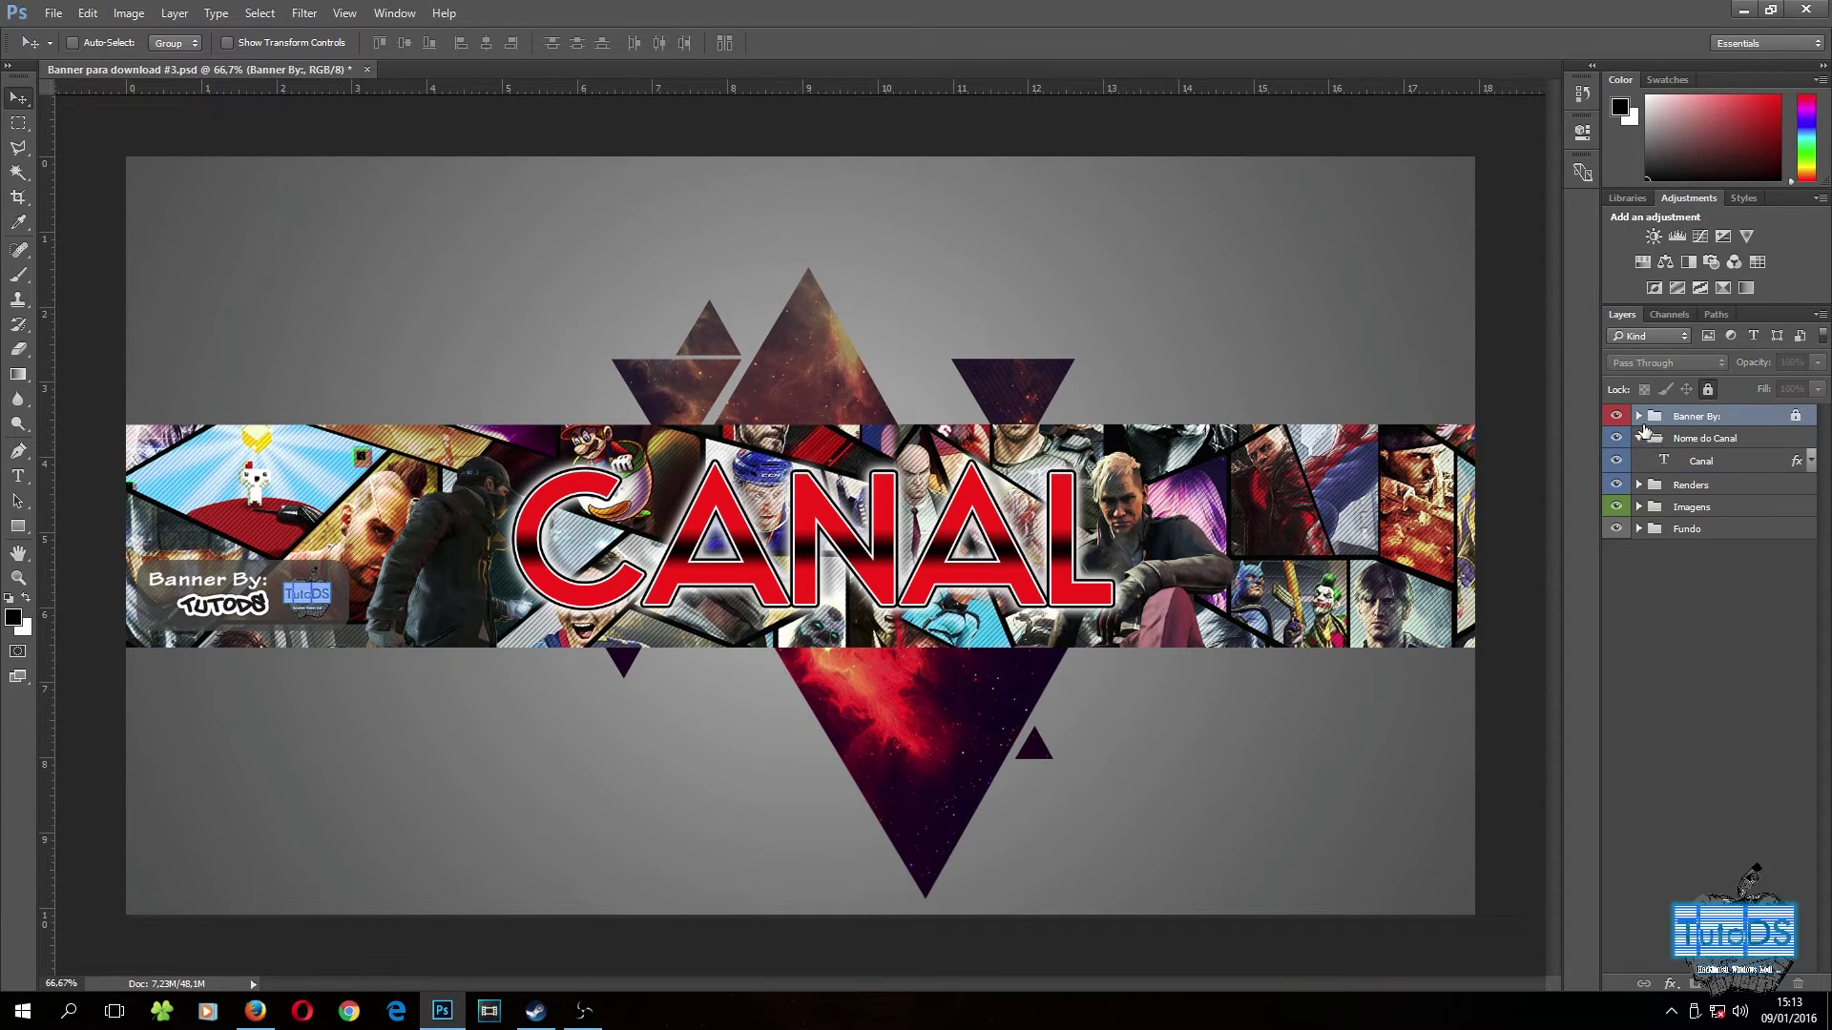
left_click(1637, 438)
left_click(1639, 417)
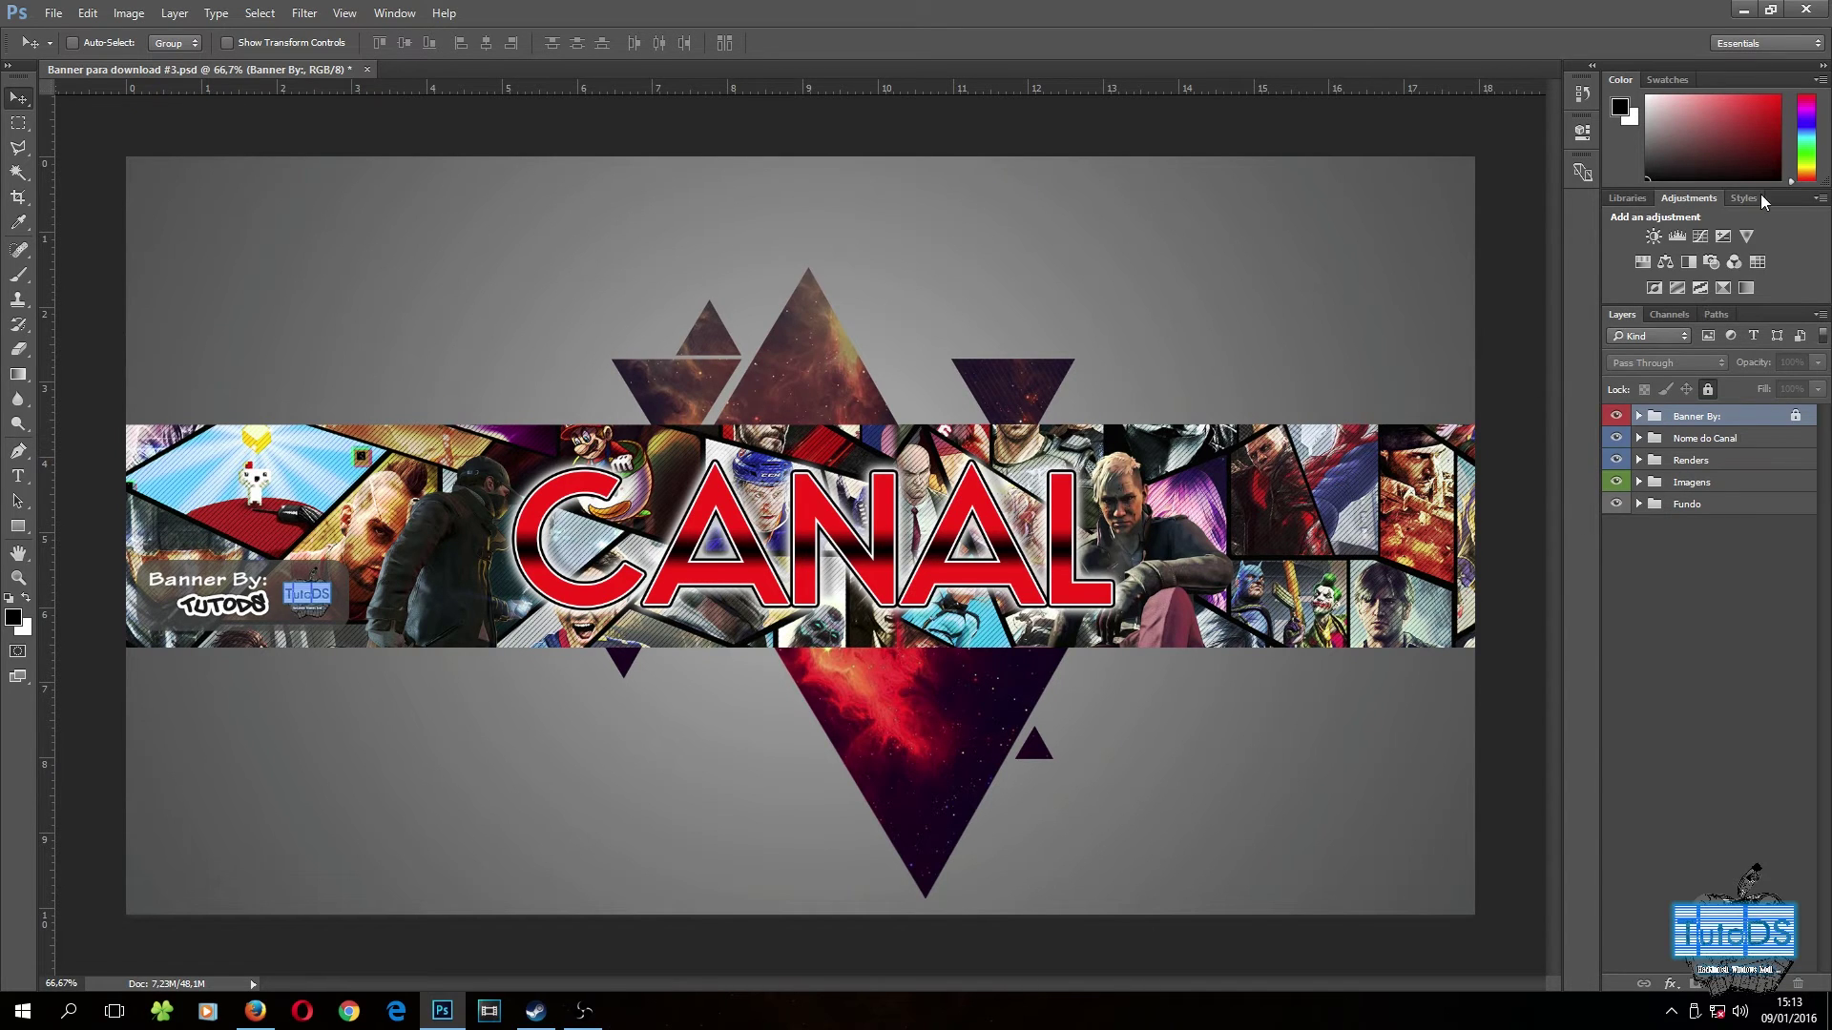
left_click_drag(1700, 303, 1700, 427)
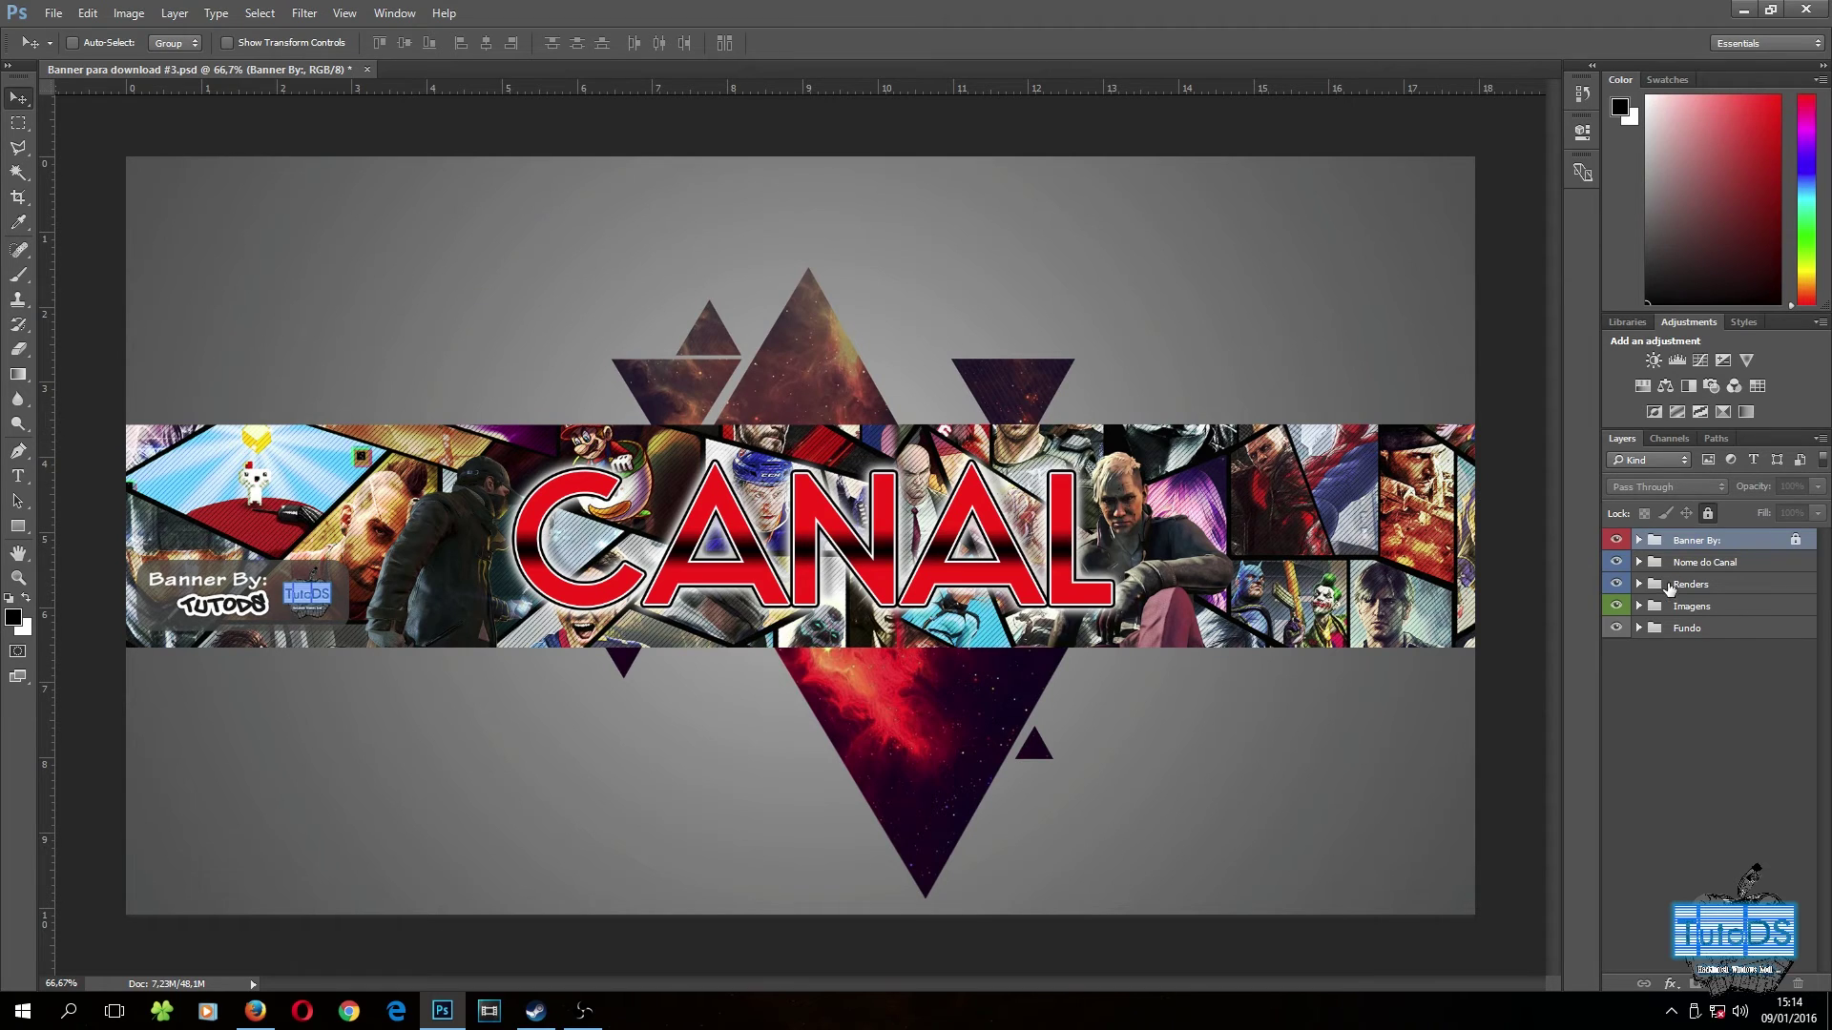
- Replace CANAL with TUTODS in the Canal text layer and commit it
left_click(1638, 562)
left_click(1701, 585)
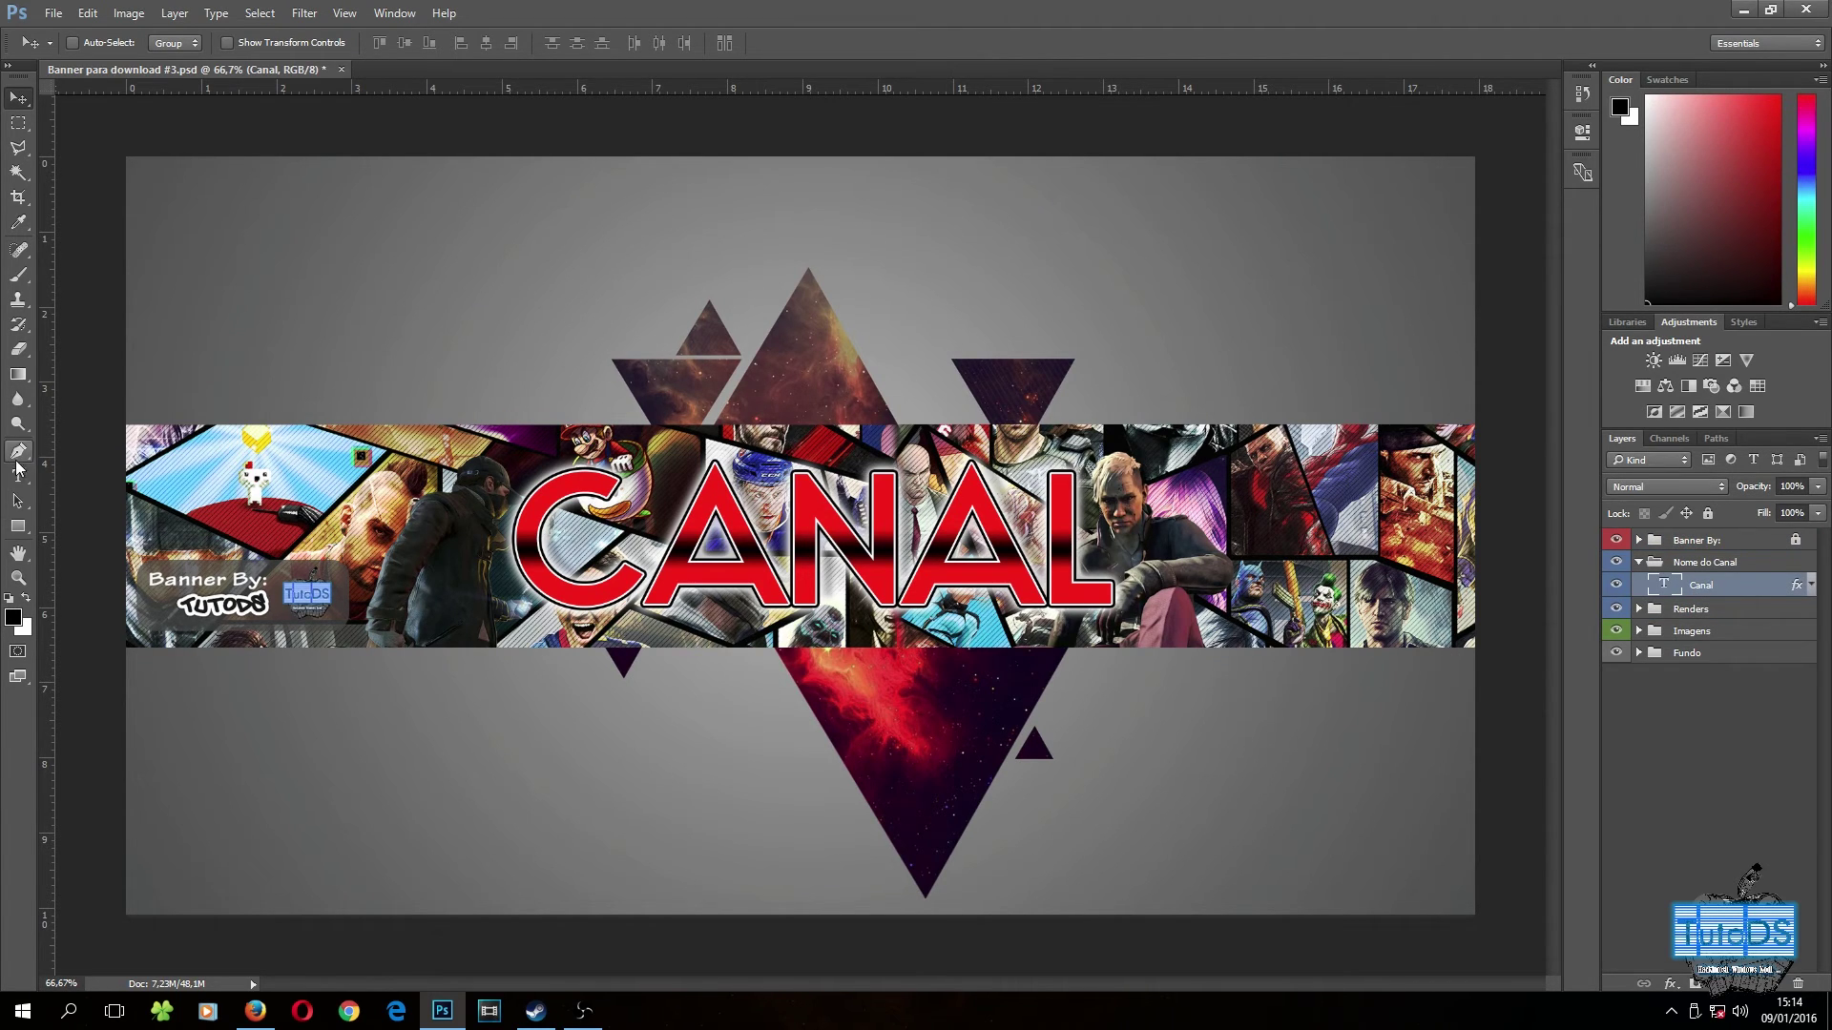
left_click(17, 476)
double_click(722, 523)
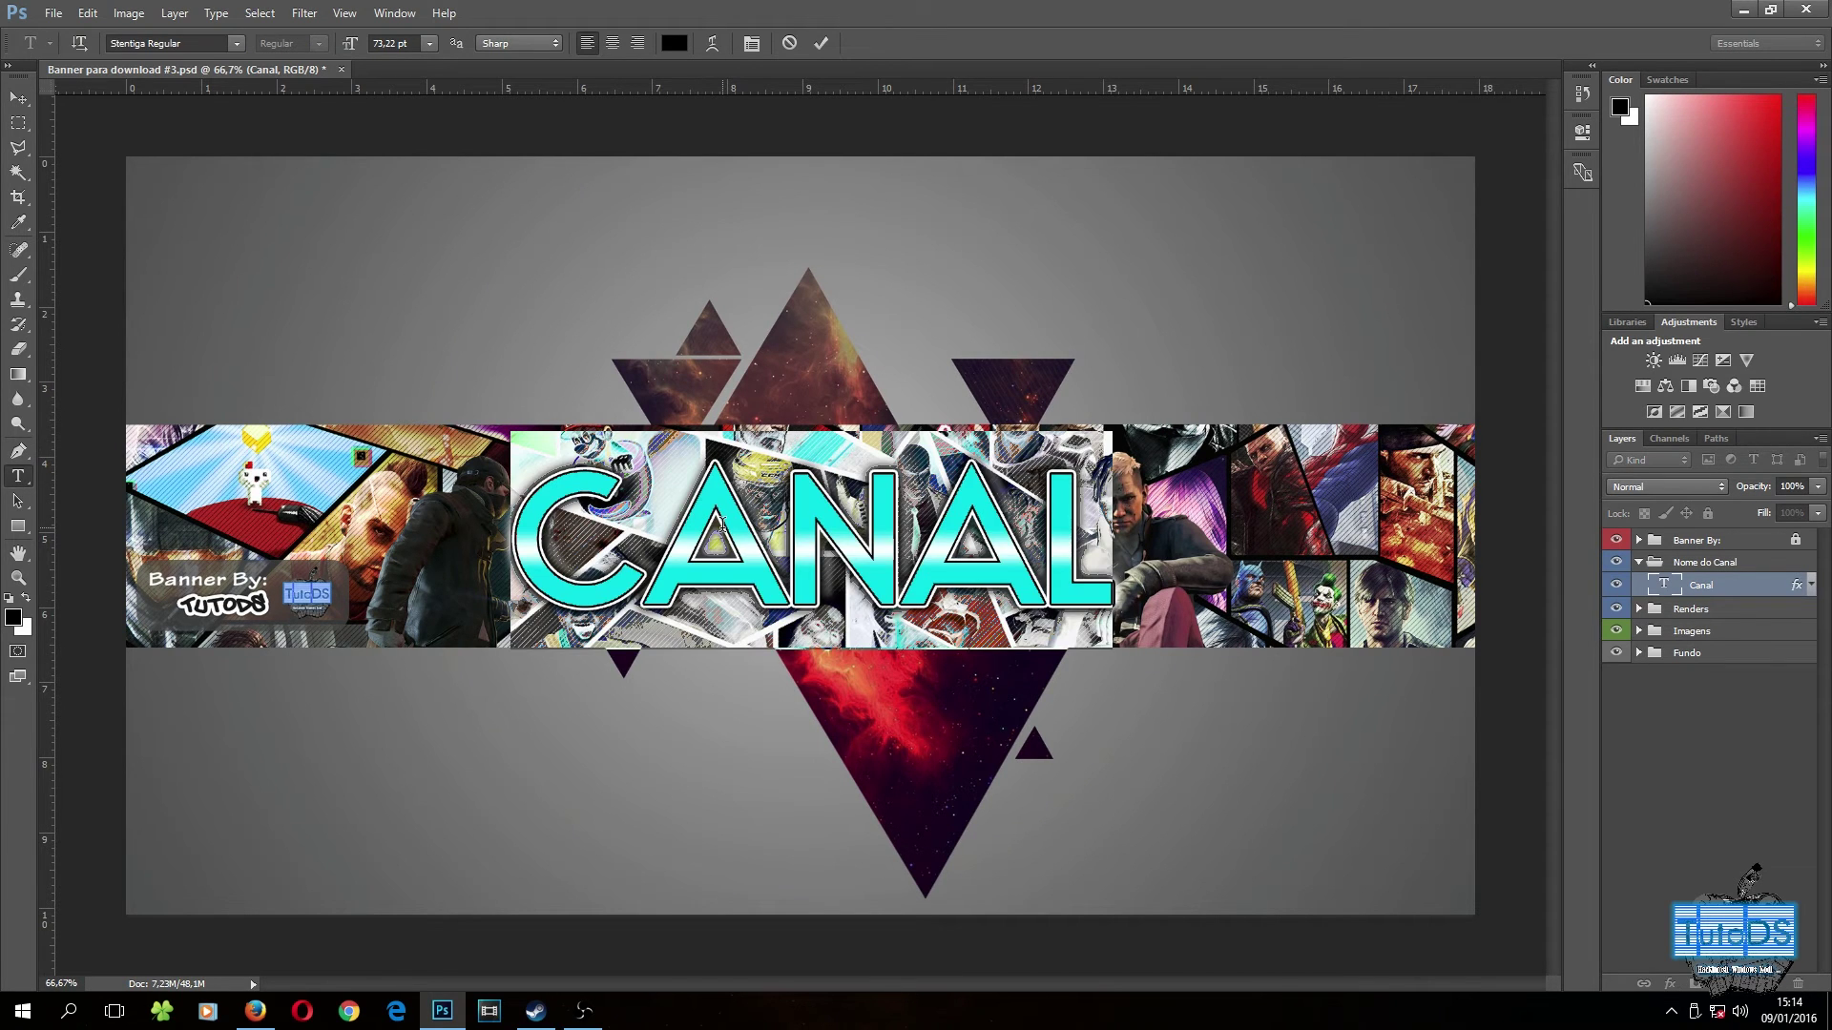
type("TUTO")
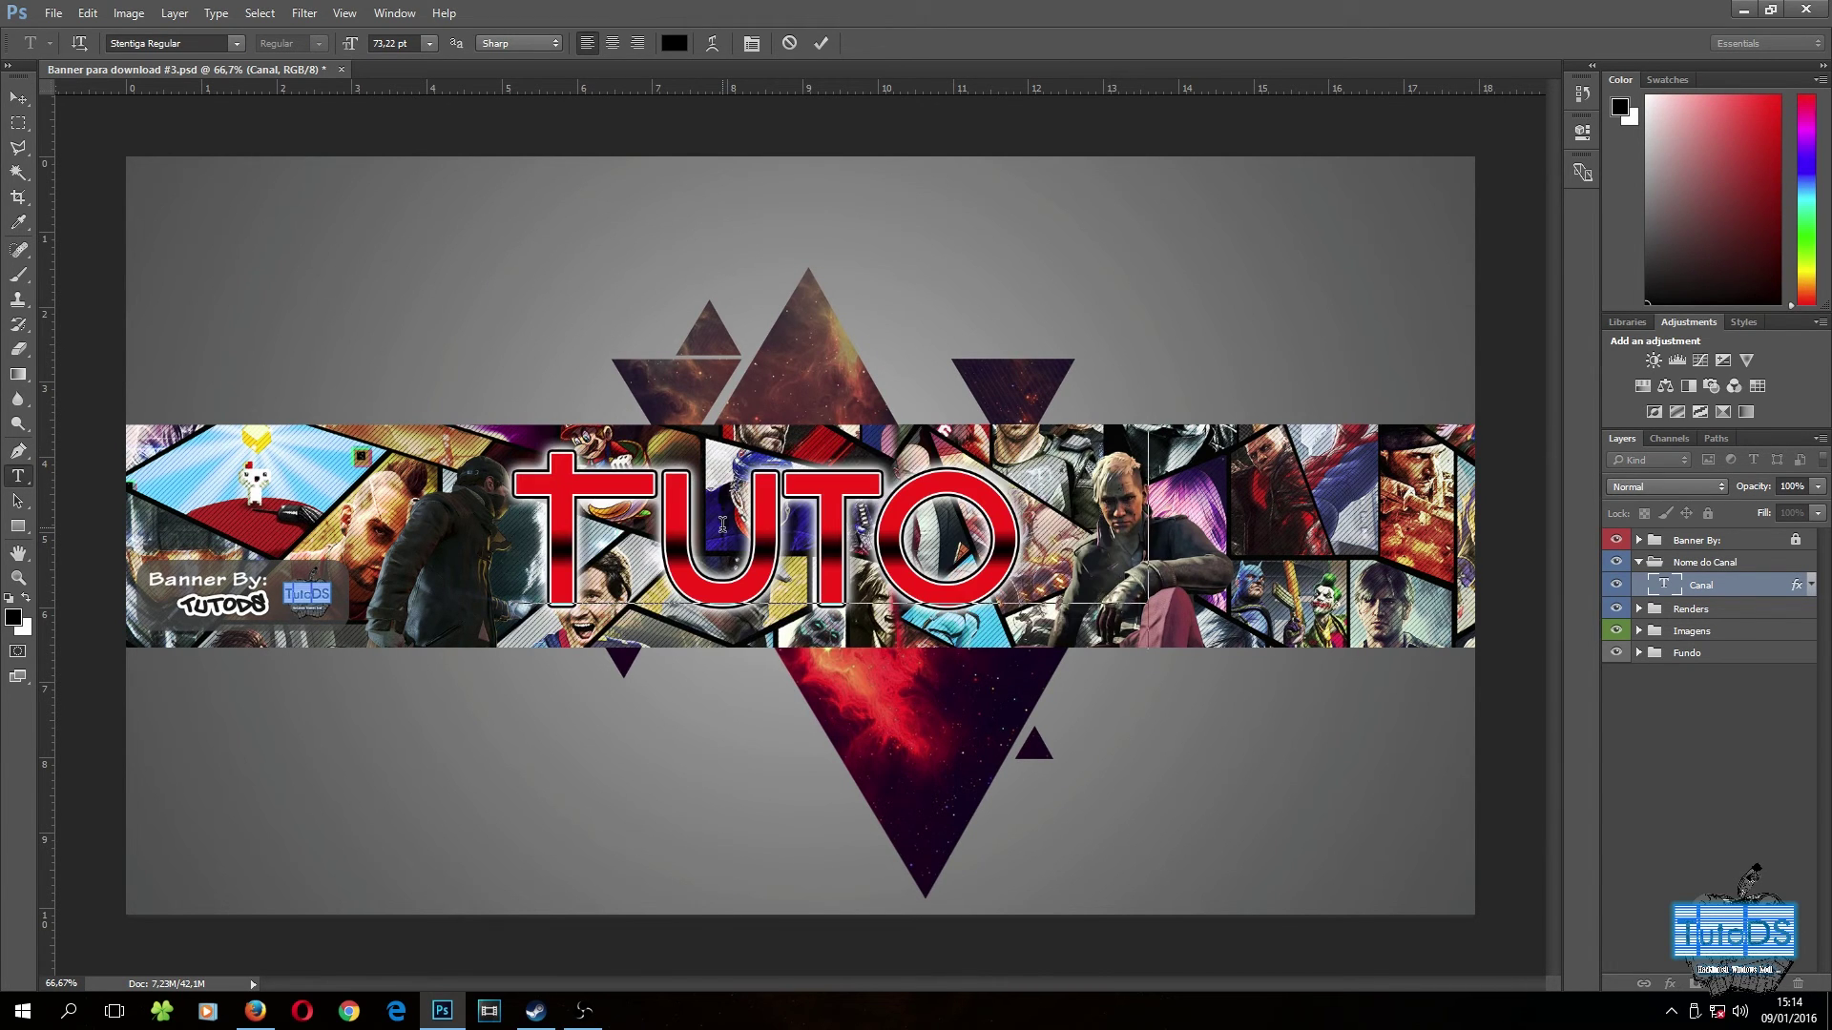
type("DS")
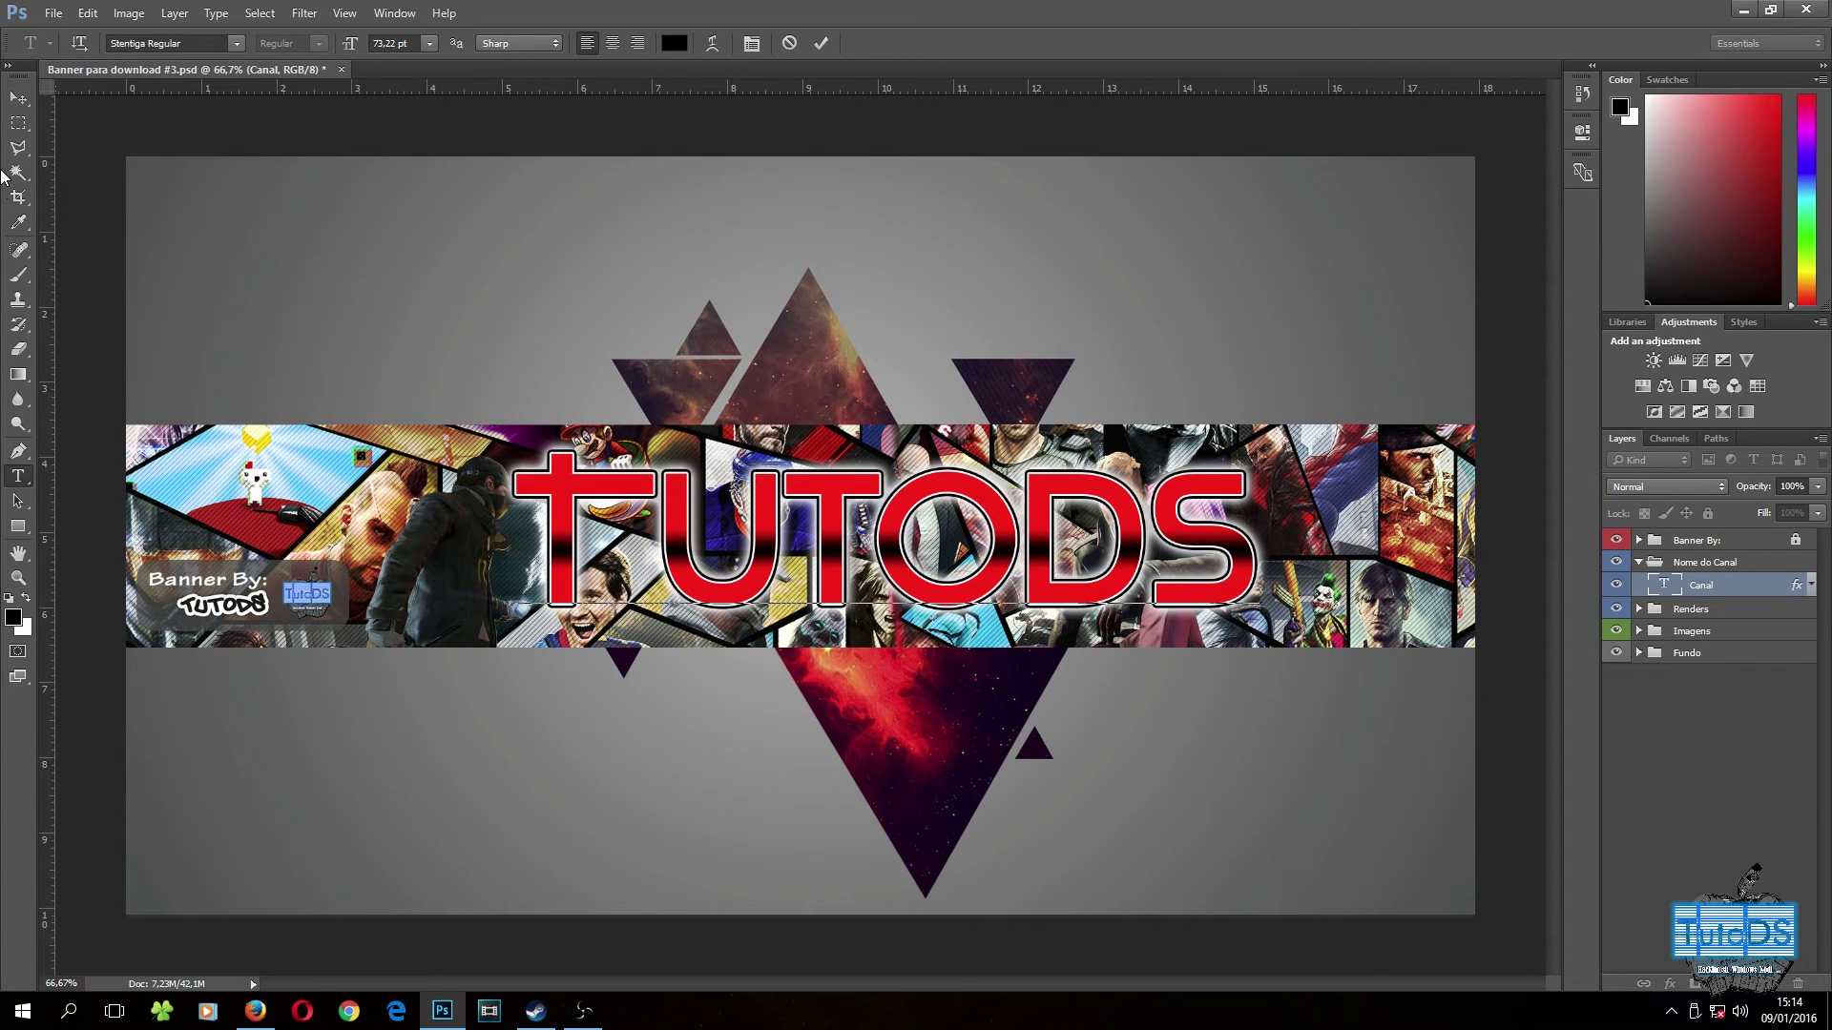
left_click(18, 98)
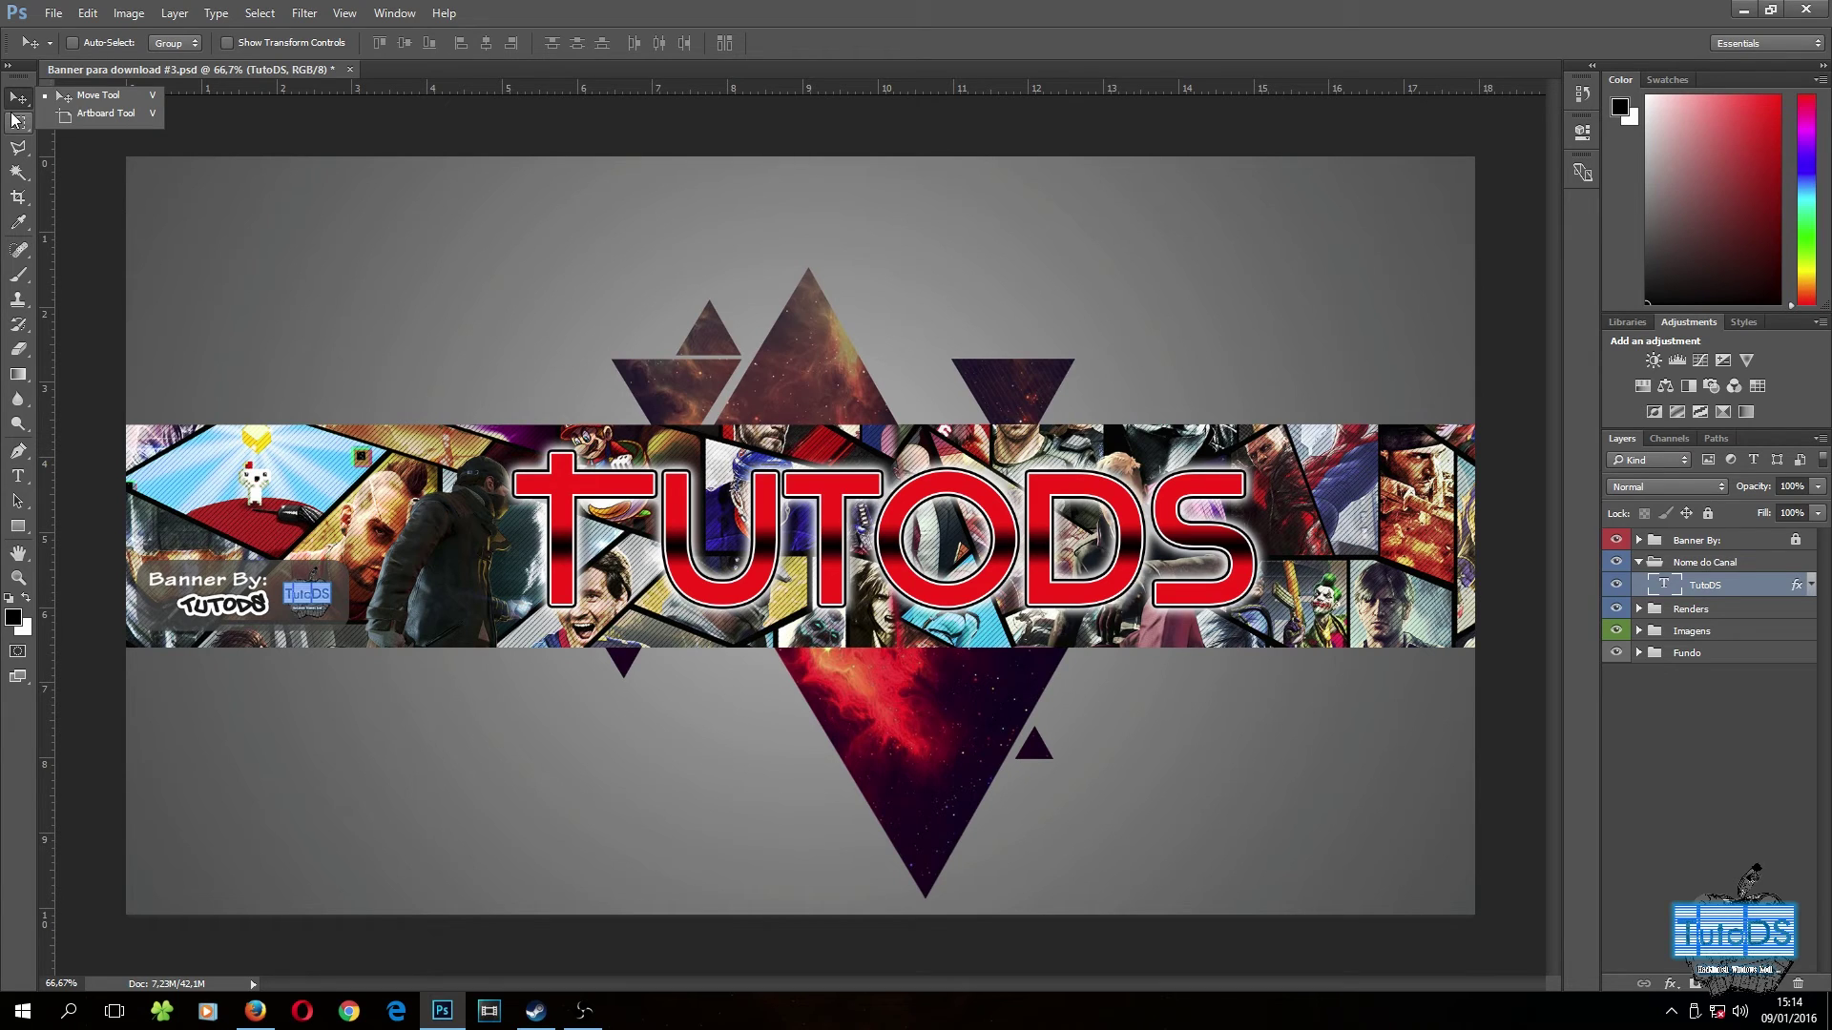
- Reselect all of the TutoDS title text and show the font family list
key("t")
left_click_drag(1202, 520, 873, 525)
key("ctrl+a")
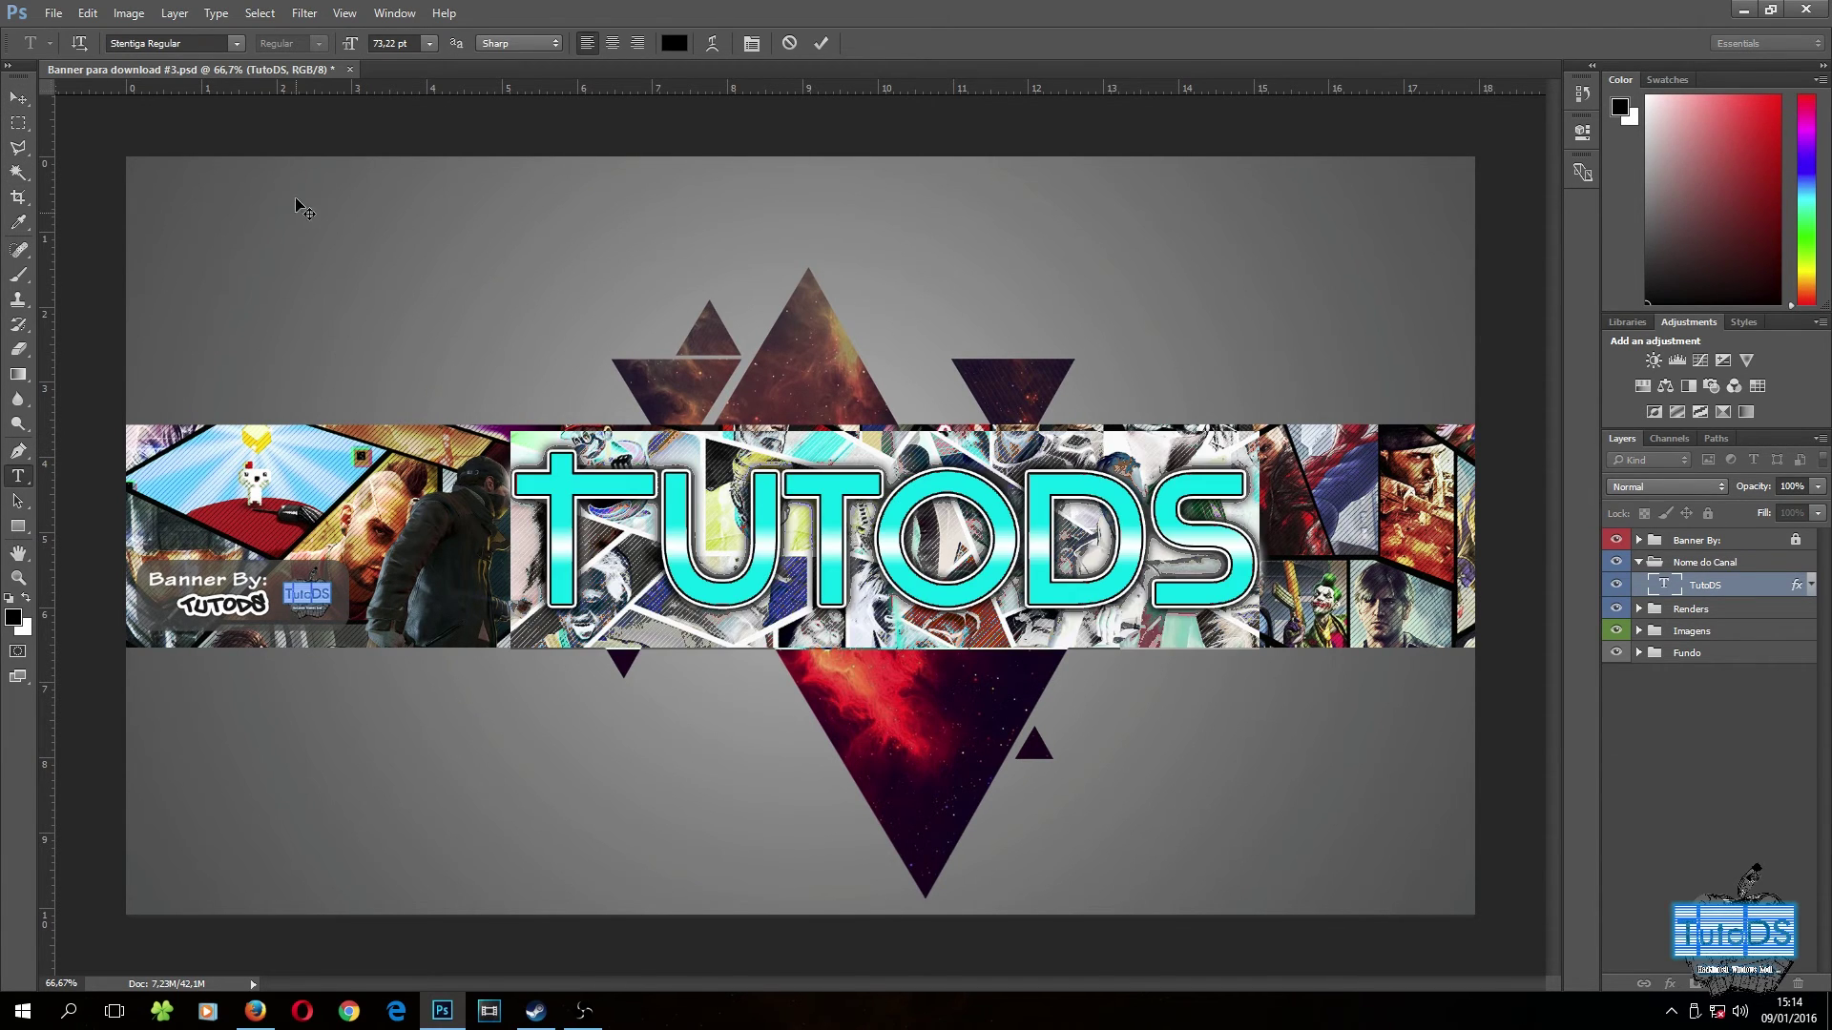
left_click(236, 44)
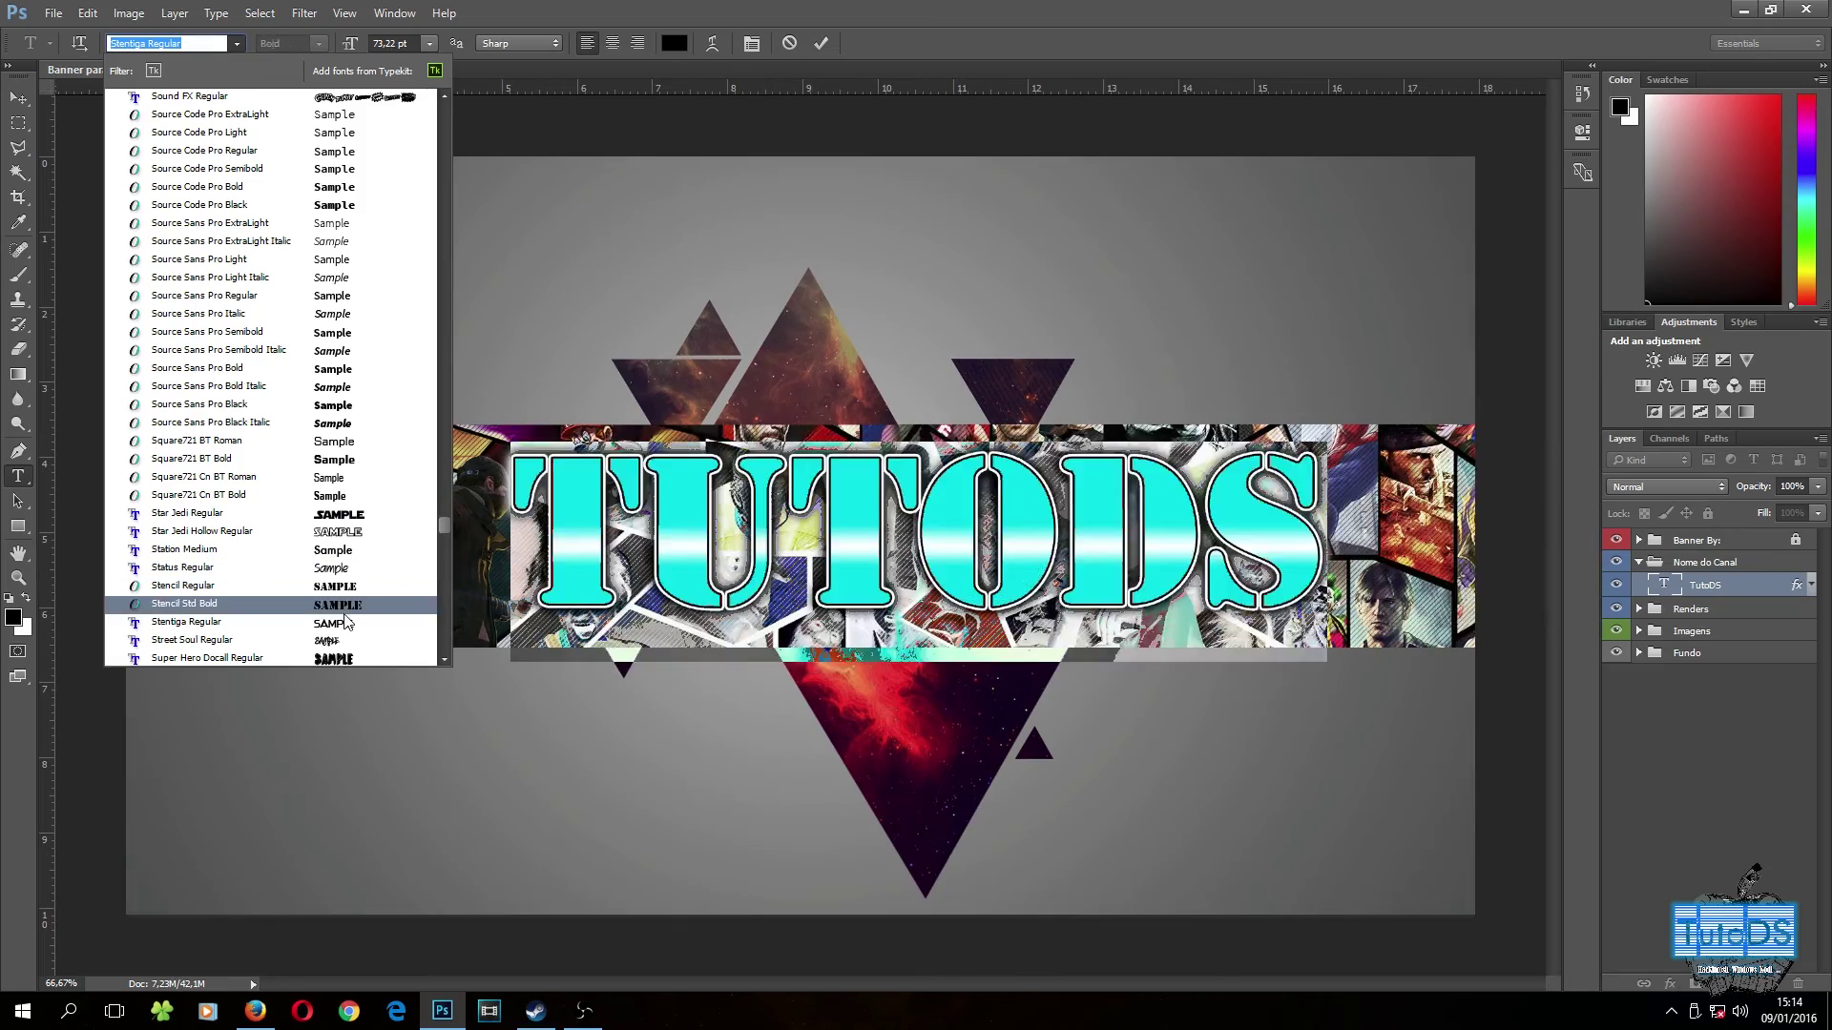
- Preview fonts through the font list, then close it keeping Stentiga Regular
scroll(338, 652, "down", 3)
scroll(353, 635, "down", 3)
scroll(358, 630, "down", 2)
scroll(353, 582, "down", 1)
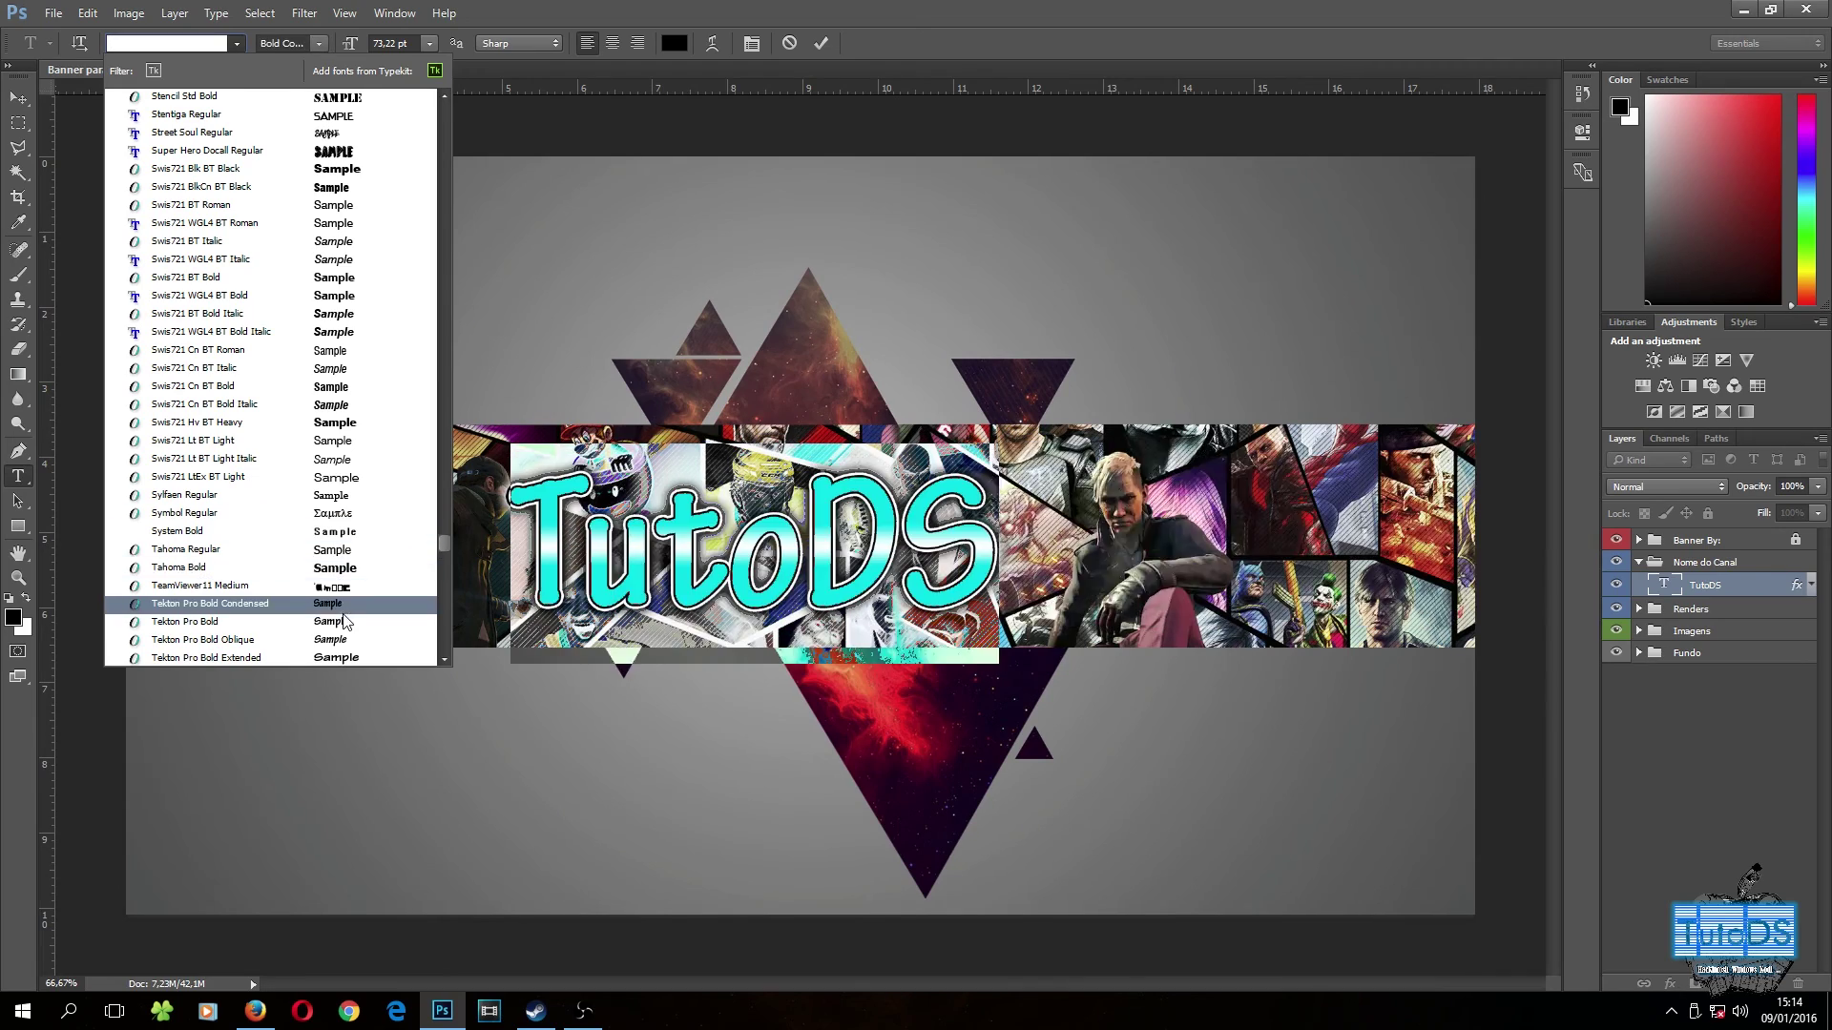
scroll(334, 576, "down", 3)
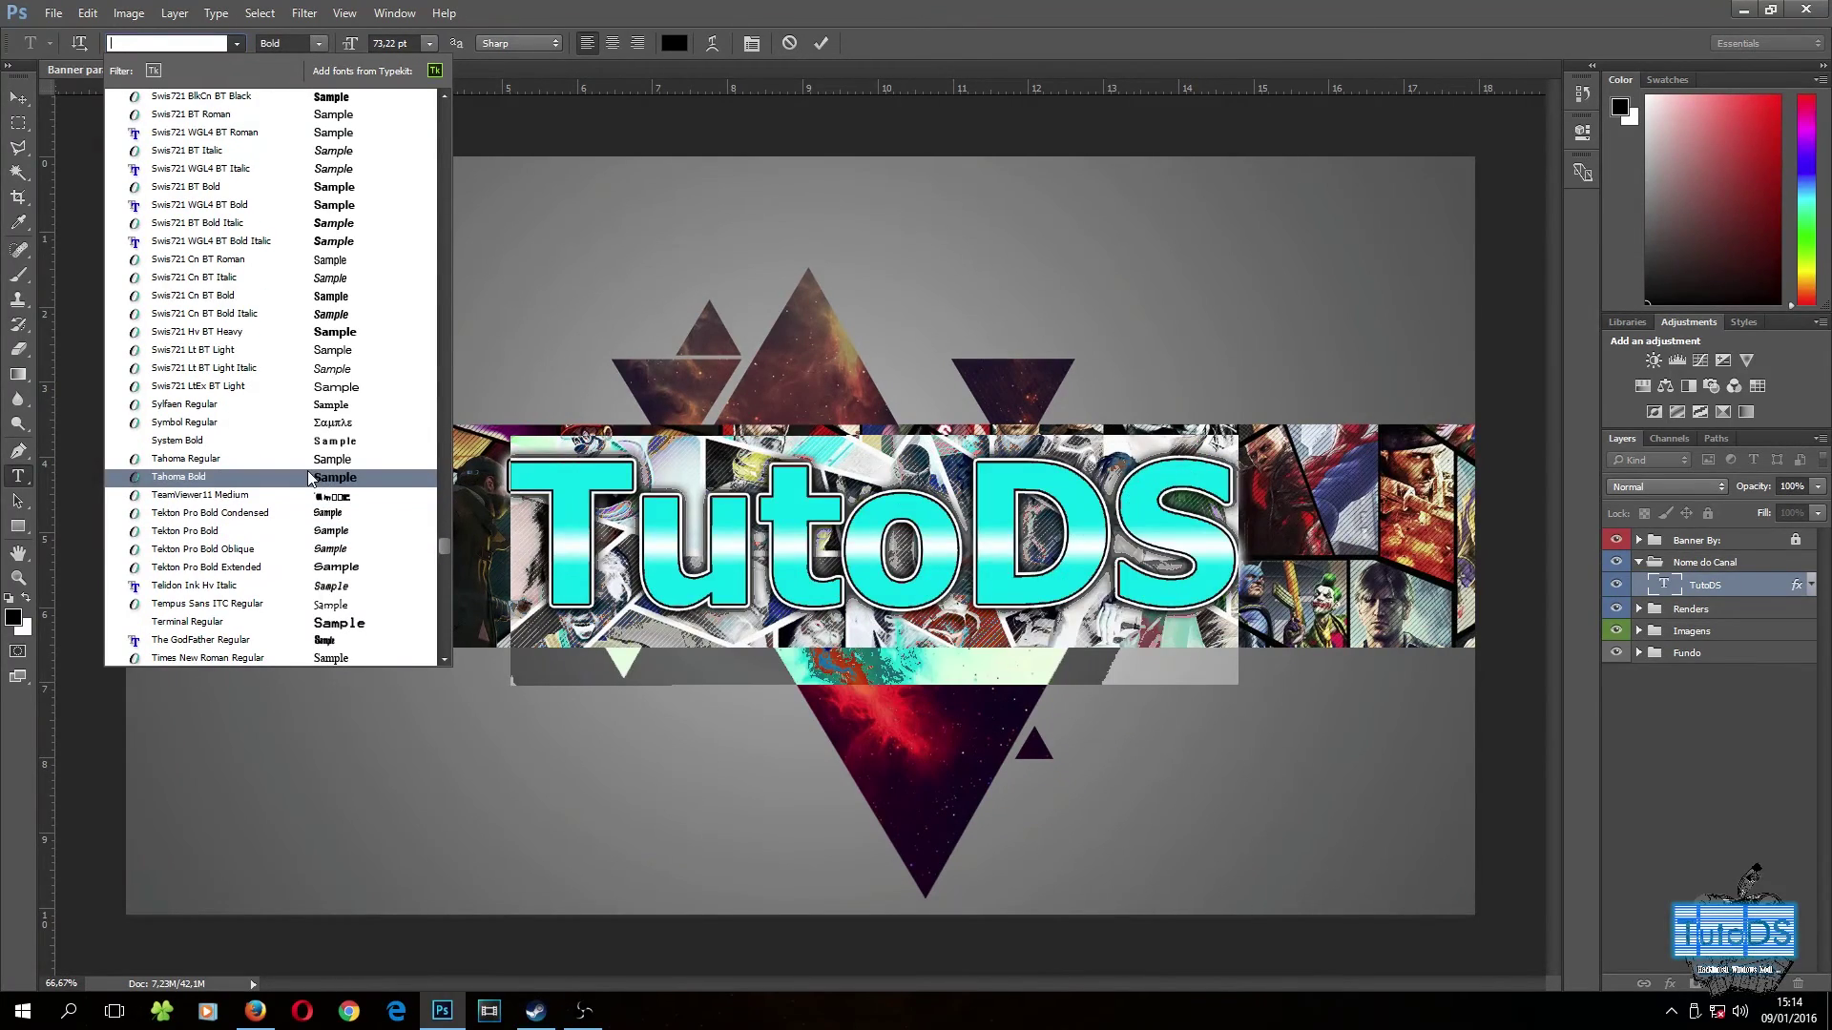
scroll(325, 553, "down", 1)
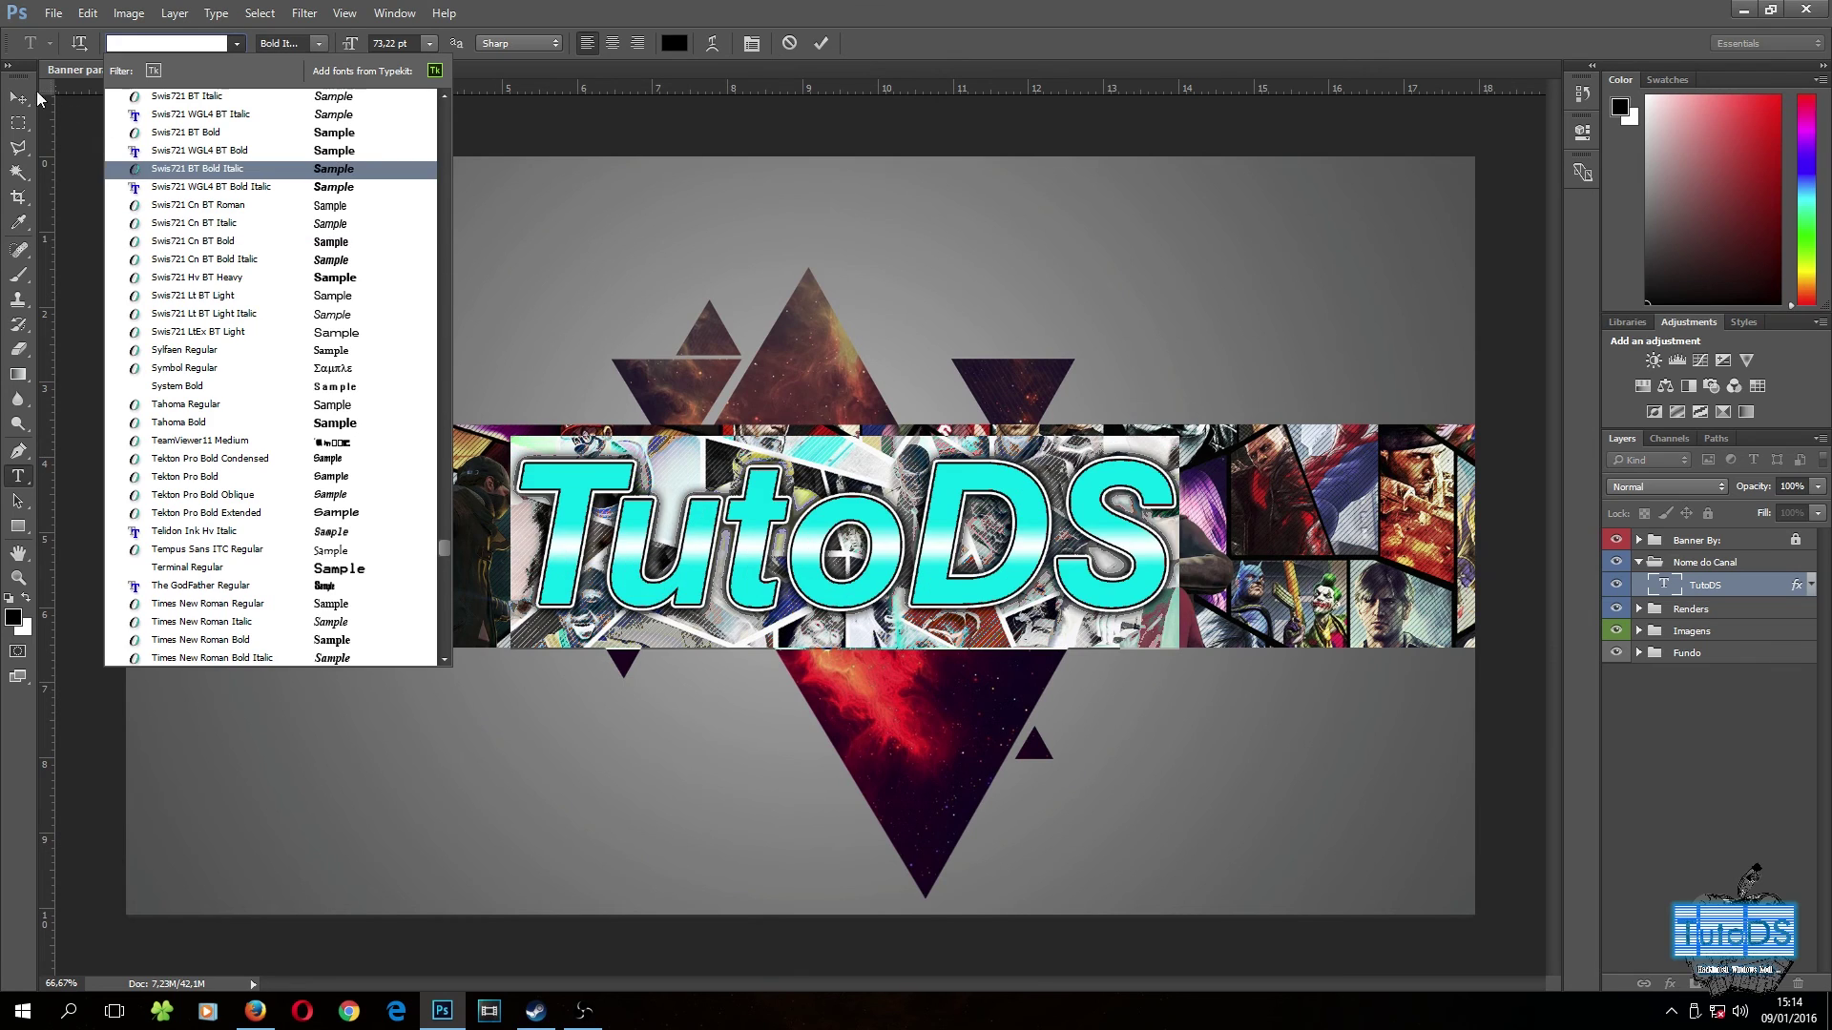
left_click(783, 8)
type("Stentiga Regular")
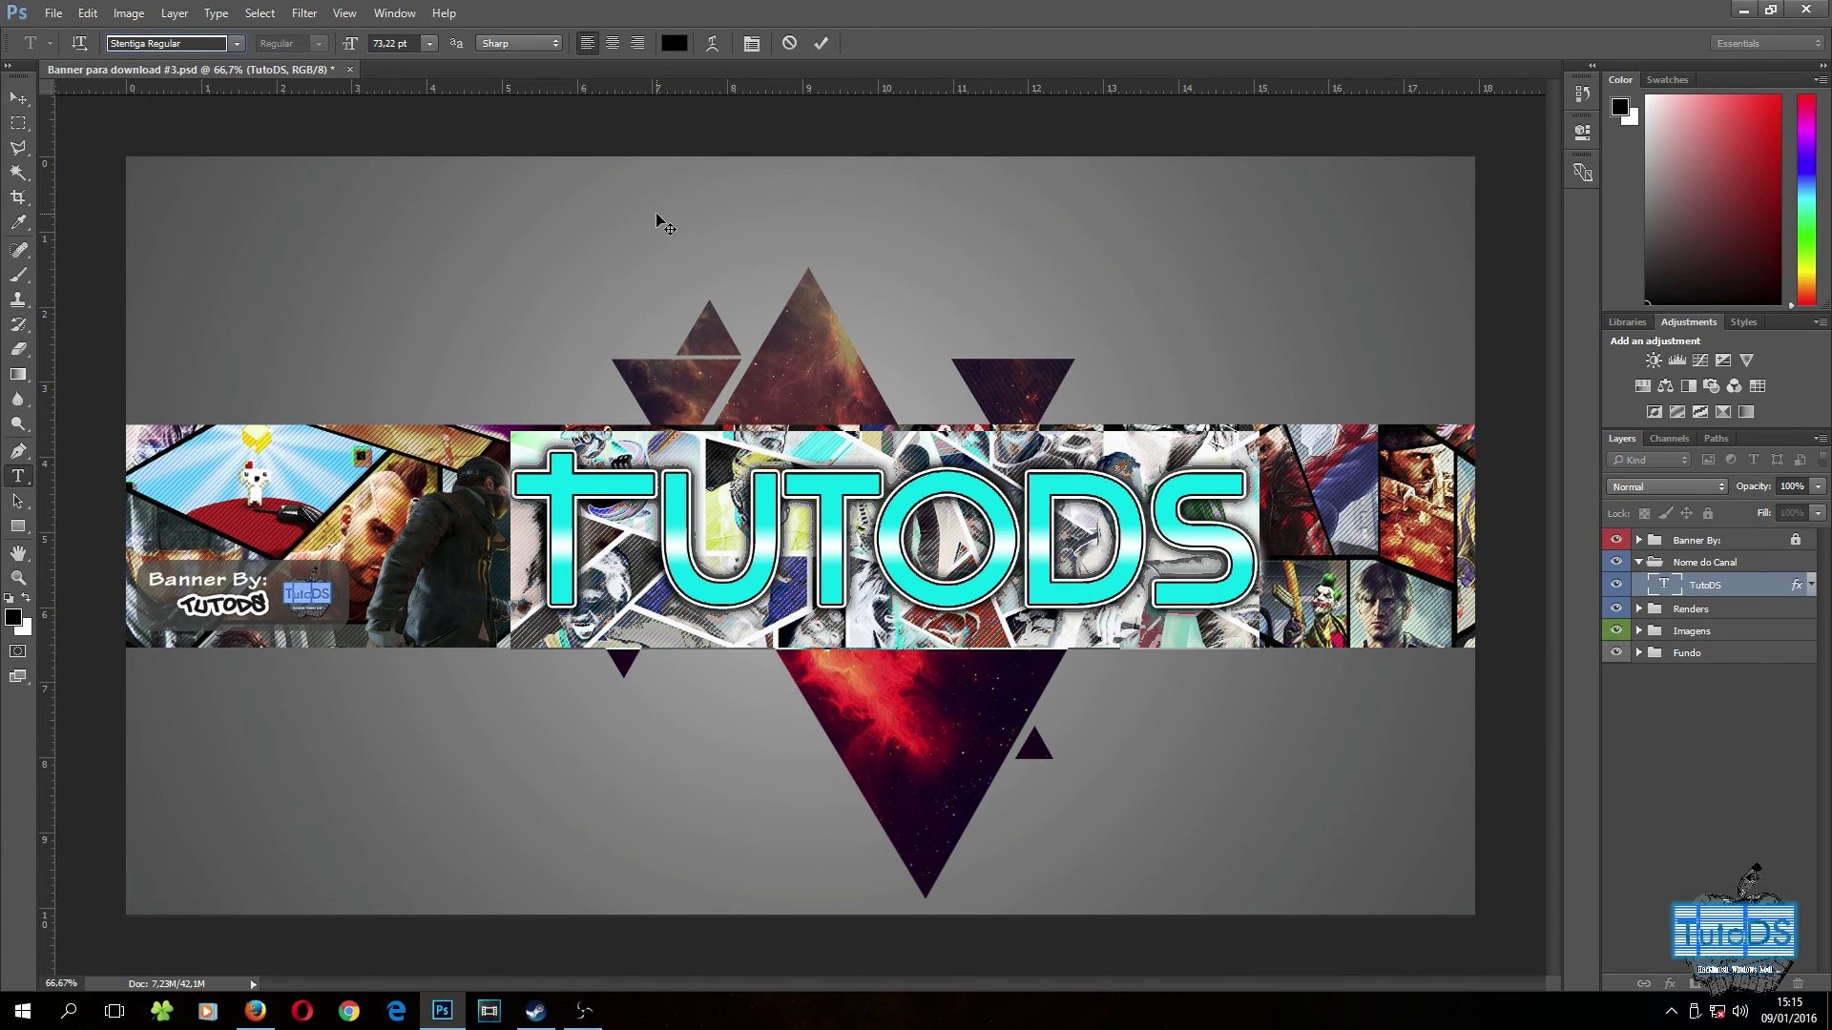
- Commit the TUTODS text edit with the Move tool so the title shows red
left_click(17, 94)
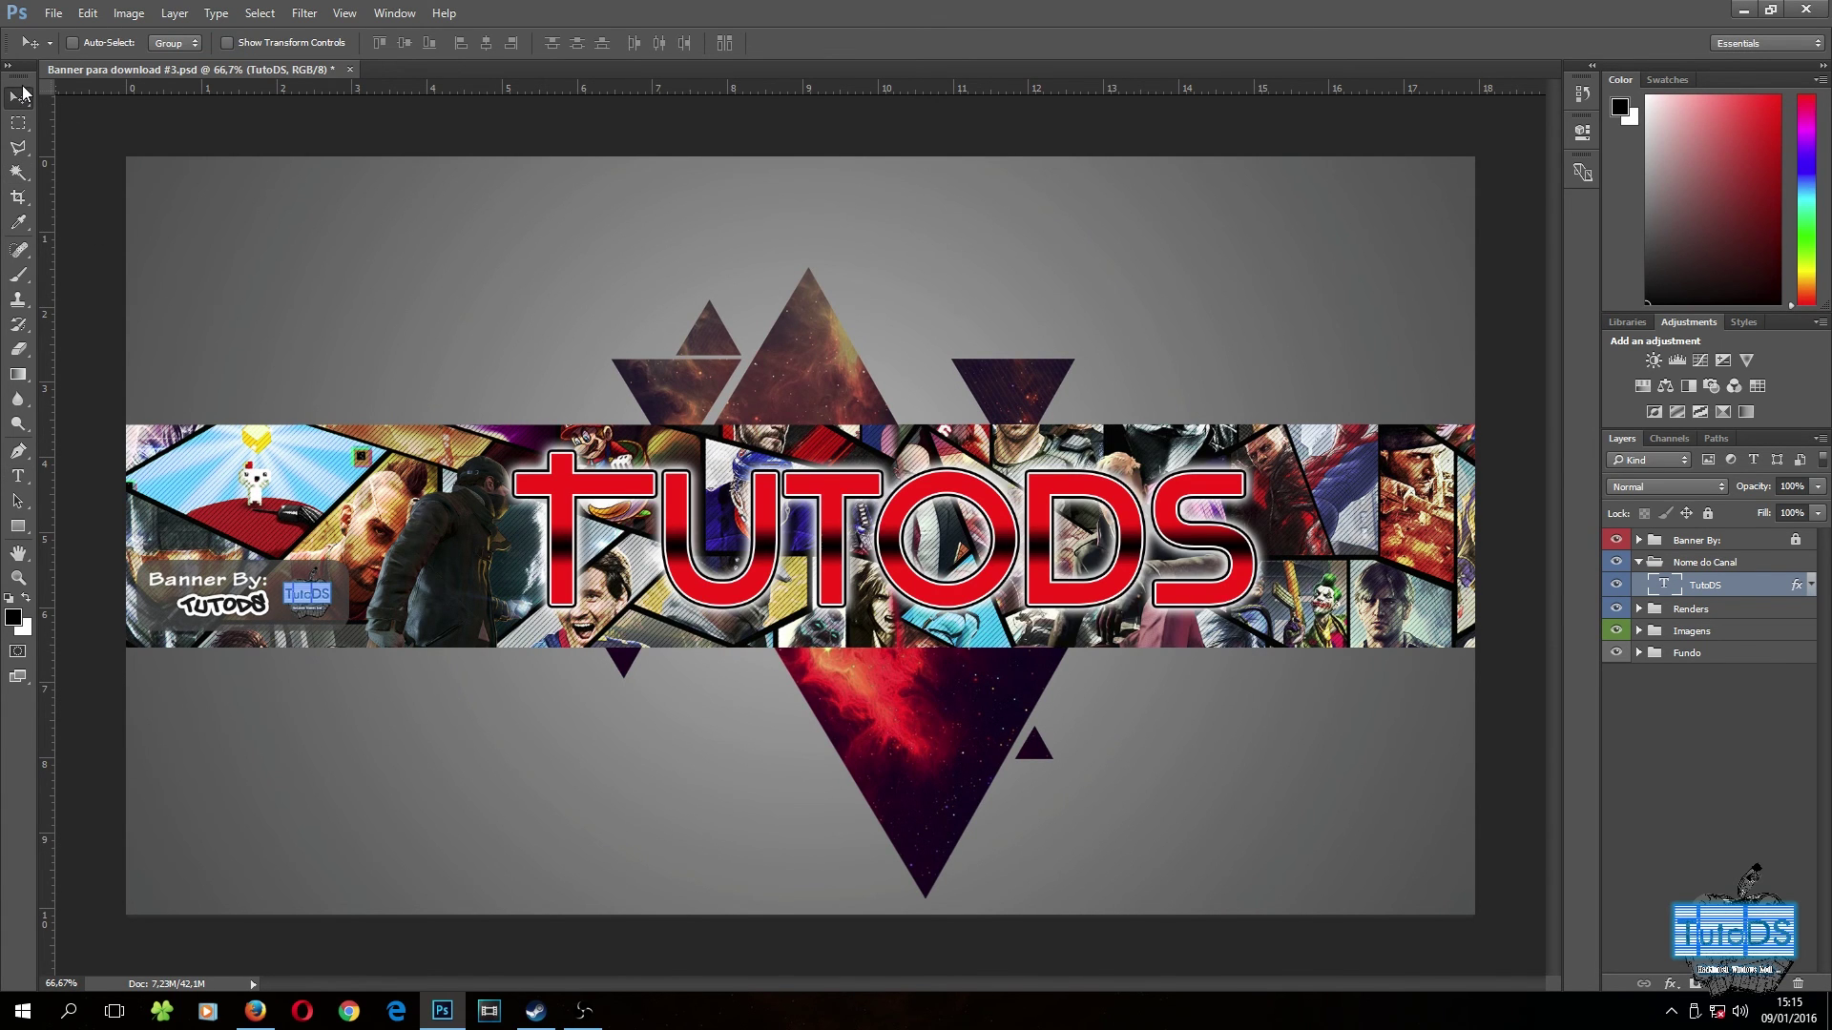